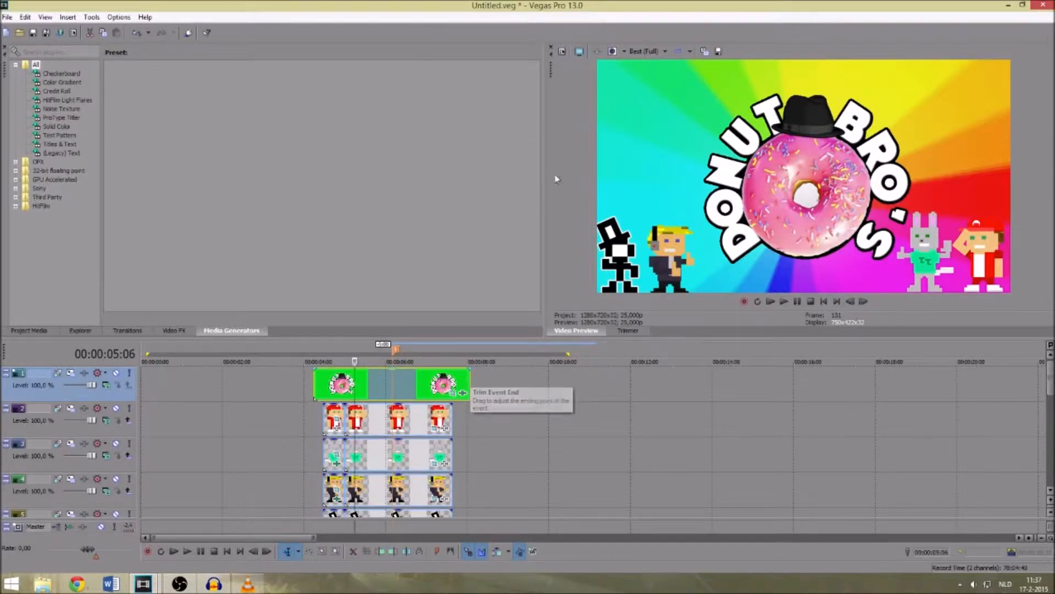
- Play the intro from the start through the zoom into the donut and pause playback
{"action": "left_click", "coordinate": [771, 302]}
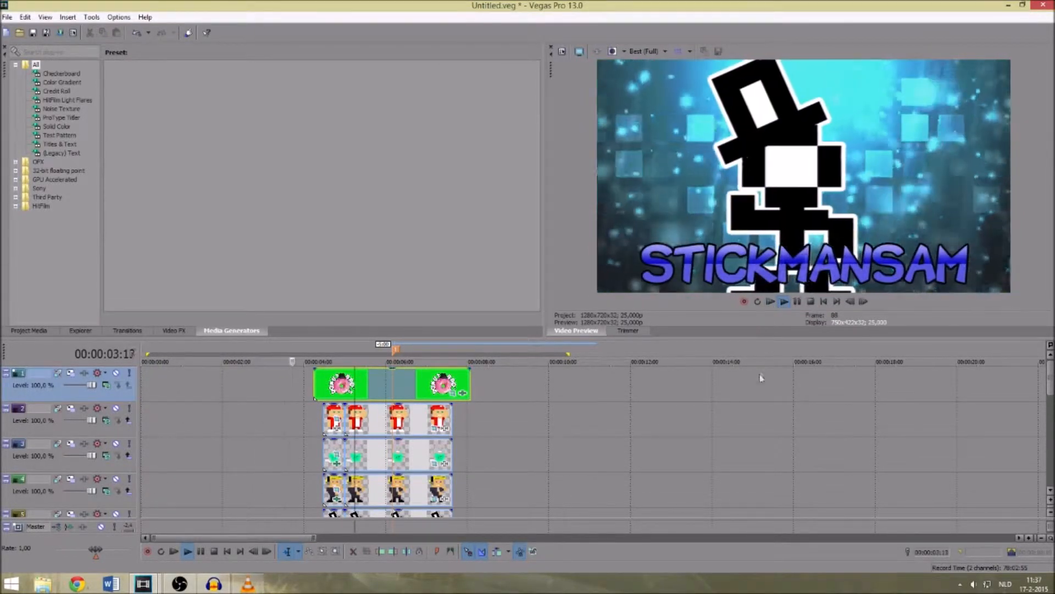
{"action": "left_click", "coordinate": [797, 302]}
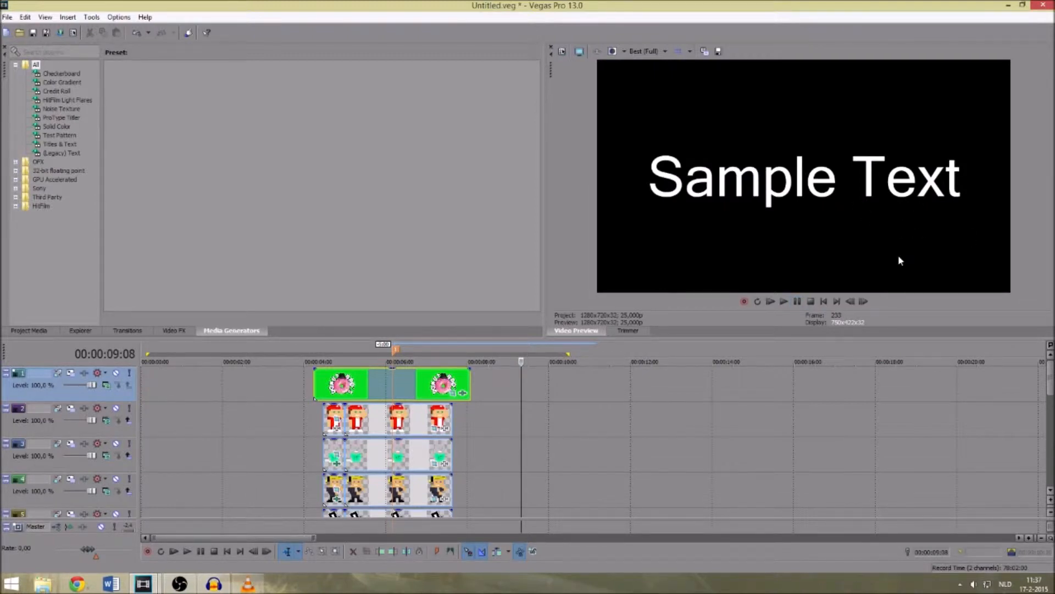
- Compare frames of the Donut Bros. logo scene with the individual character scenes at the beginning of the intro
{"action": "left_click", "coordinate": [377, 391]}
{"action": "left_click", "coordinate": [265, 395]}
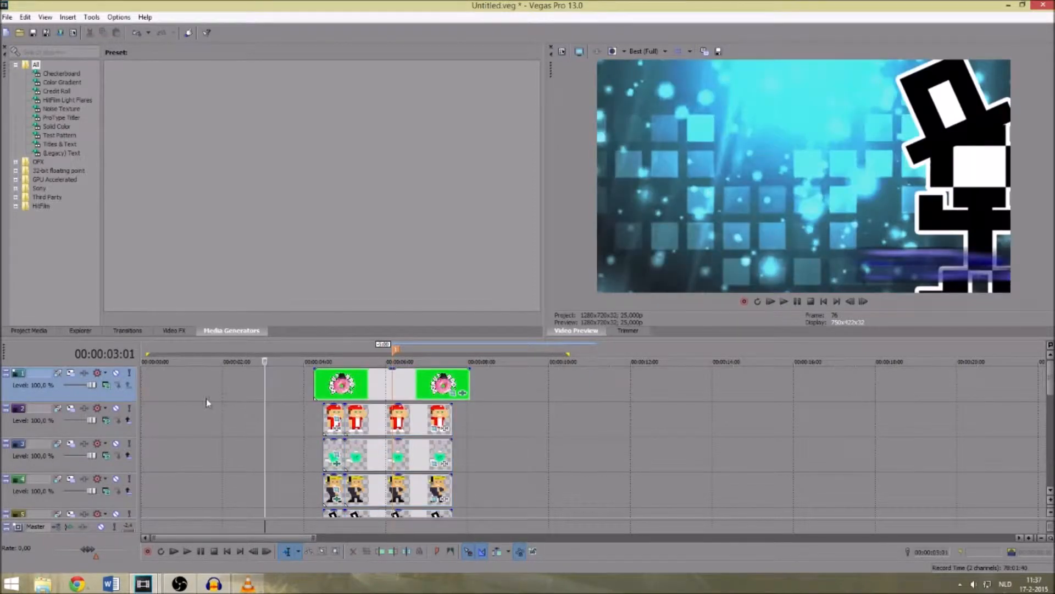
{"action": "left_click", "coordinate": [204, 399]}
{"action": "left_click", "coordinate": [367, 388]}
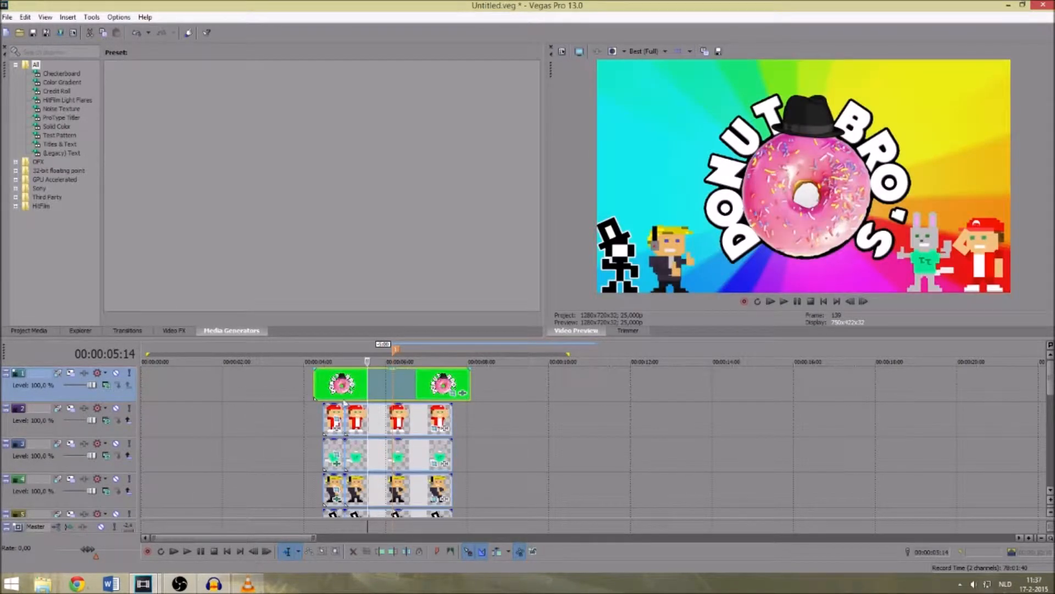
{"action": "left_click", "coordinate": [261, 383]}
{"action": "left_click", "coordinate": [162, 383]}
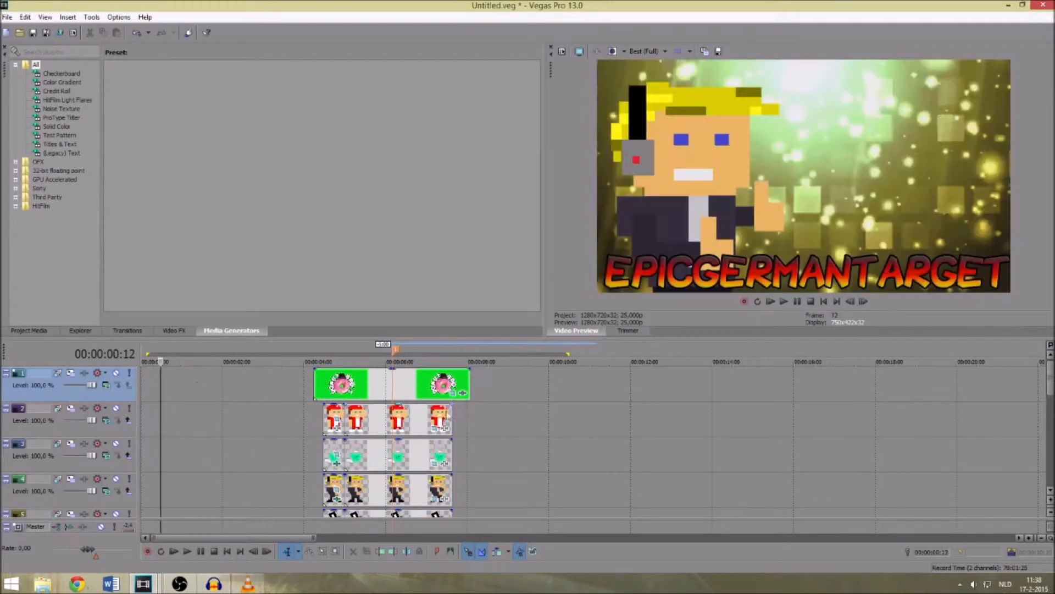
{"action": "left_click", "coordinate": [416, 388]}
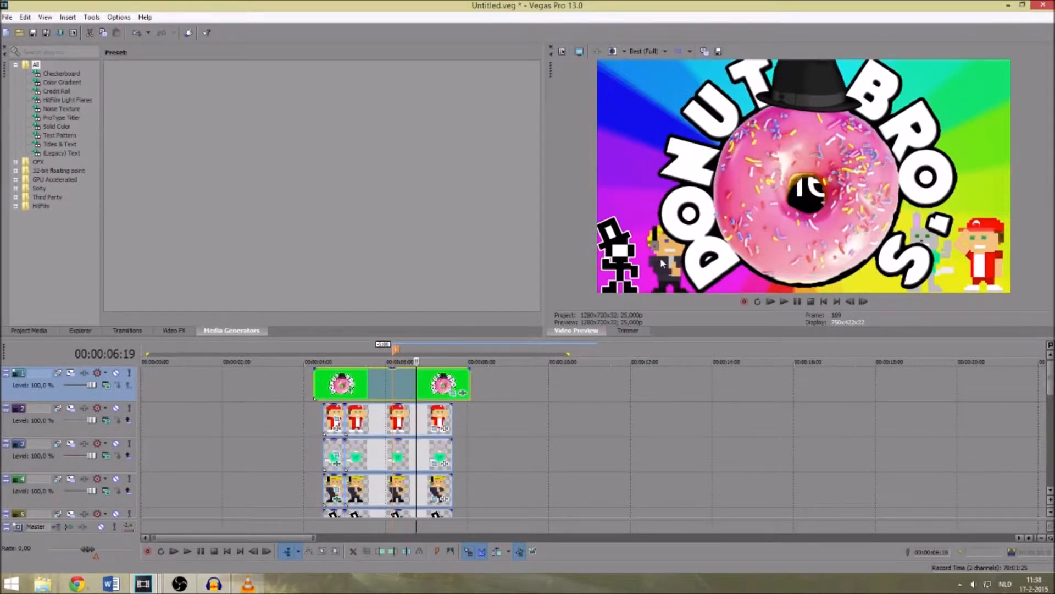
{"action": "left_click", "coordinate": [387, 378]}
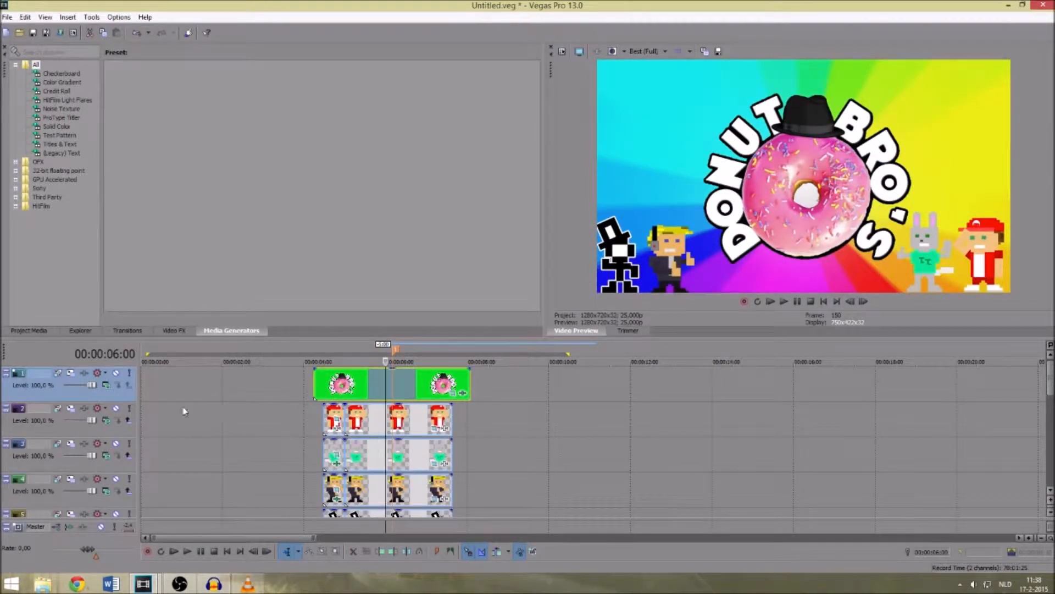
{"action": "left_click", "coordinate": [170, 387]}
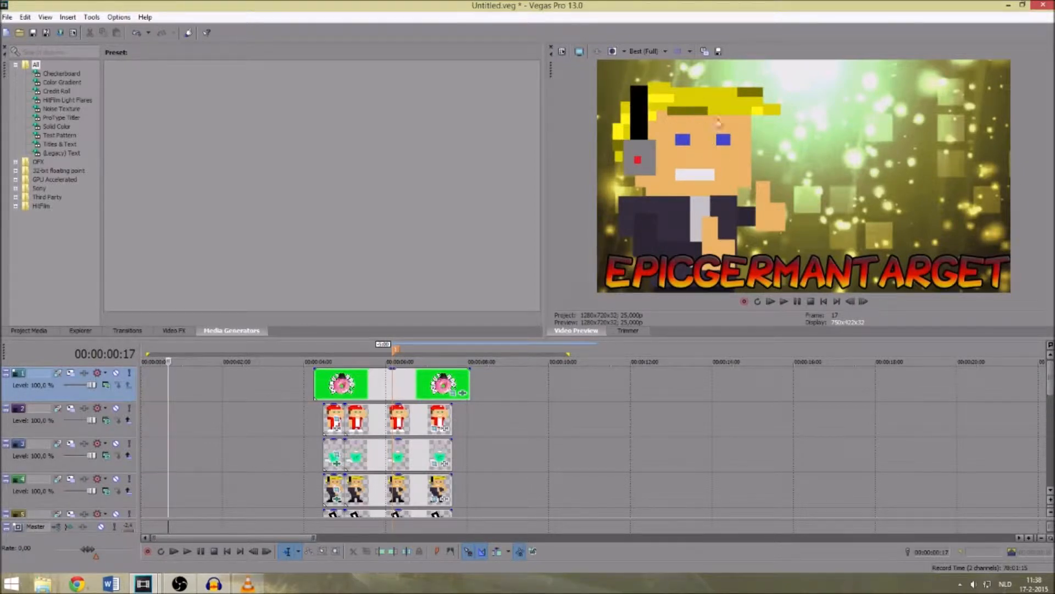
{"action": "left_click", "coordinate": [187, 386]}
{"action": "left_click", "coordinate": [373, 382]}
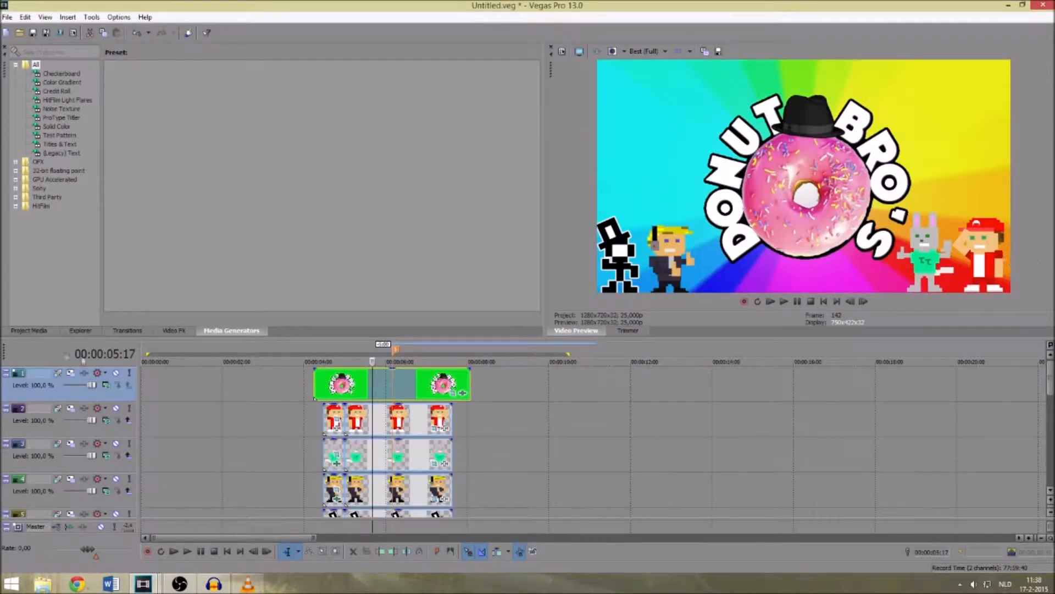
- Examine the red-capped and rabbit character scenes between about 1 and 2.5 seconds on the timeline
{"action": "left_click", "coordinate": [189, 381]}
{"action": "key", "text": "space"}
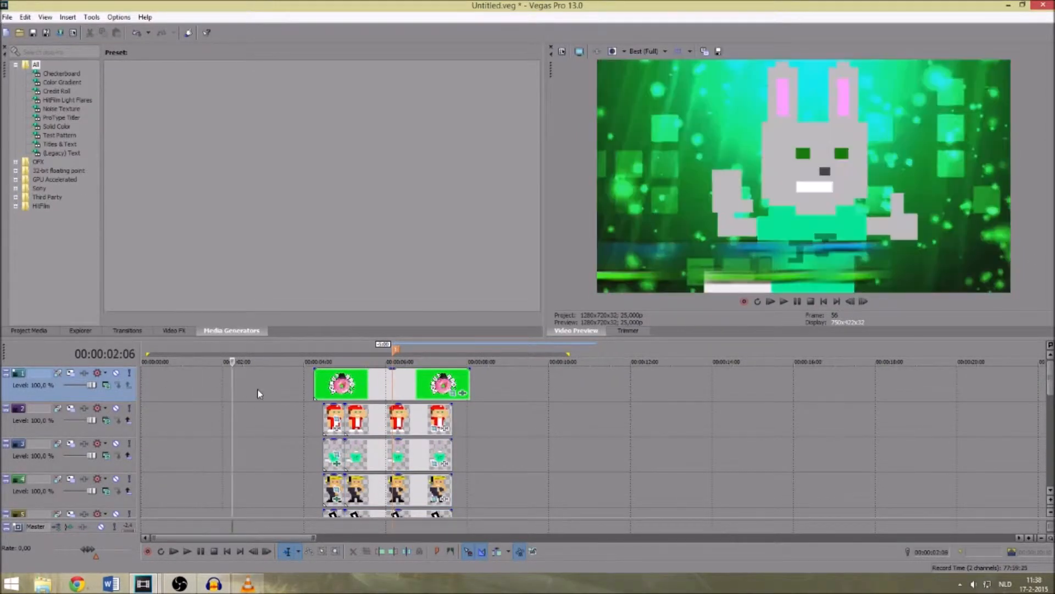
{"action": "key", "text": "Return"}
{"action": "left_click", "coordinate": [240, 391]}
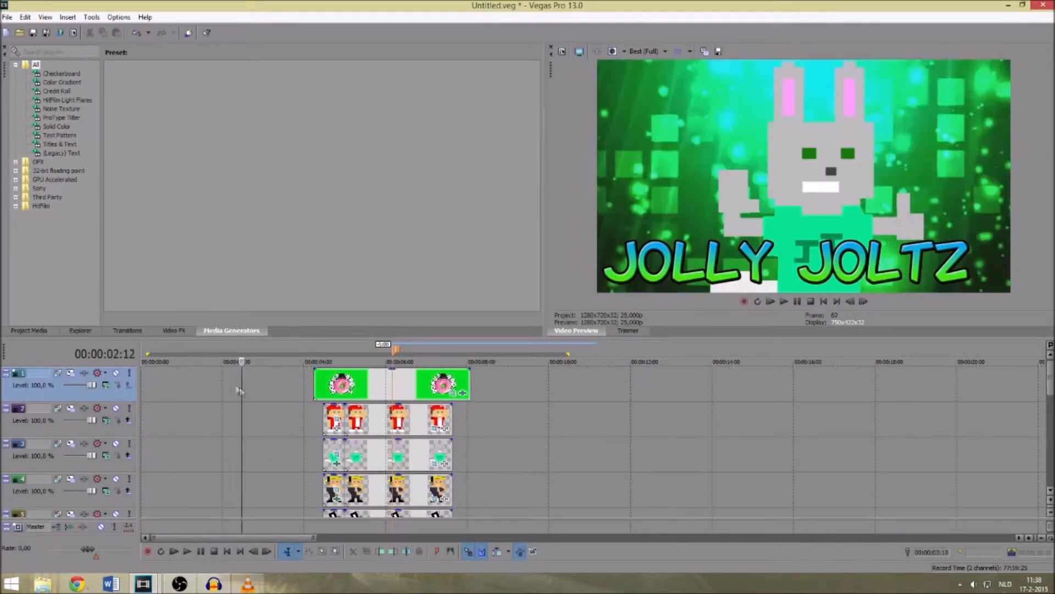
{"action": "left_click", "coordinate": [189, 390]}
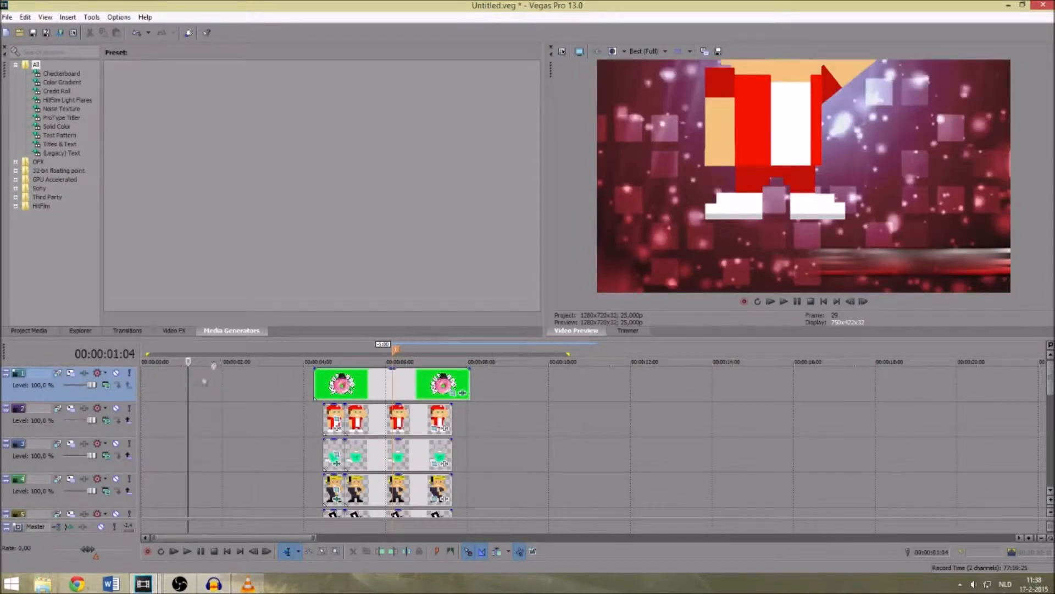
{"action": "left_click", "coordinate": [206, 393]}
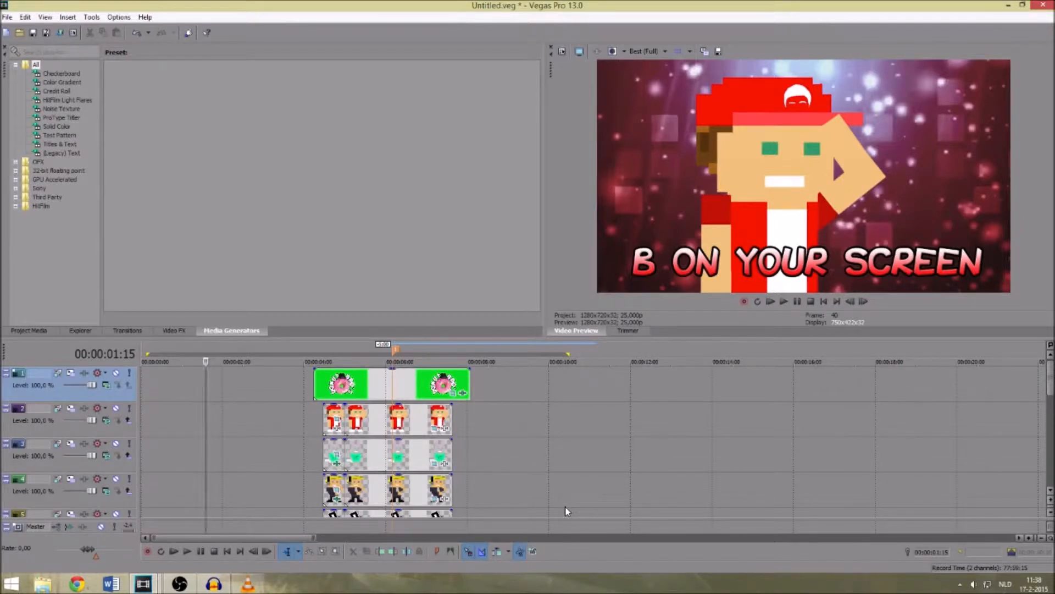
- Scrub back and forth through the first three character scenes to examine how each character and its name title enter
{"action": "key", "text": "space"}
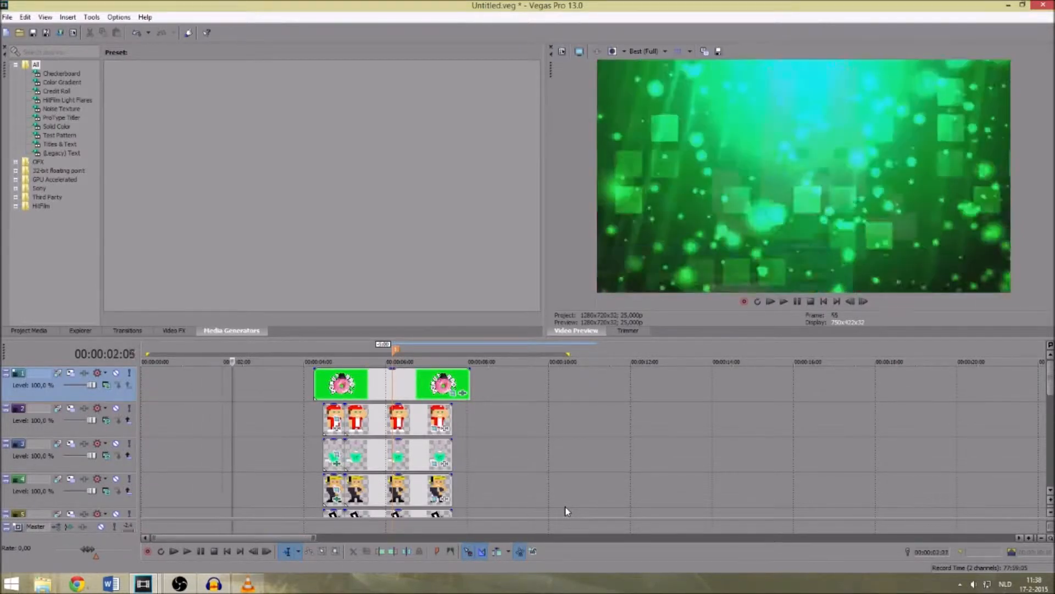
{"action": "key", "text": "Right"}
{"action": "key", "text": "Right"}
{"action": "key", "text": "Right"}
{"action": "key", "text": "Right"}
{"action": "key", "text": "Right"}
{"action": "key", "text": "Right"}
{"action": "key", "text": "Right"}
{"action": "key", "text": "Right"}
{"action": "key", "text": "Left"}
{"action": "key", "text": "Left"}
{"action": "key", "text": "Left"}
{"action": "key", "text": "Left"}
{"action": "key", "text": "Left"}
{"action": "key", "text": "Left"}
{"action": "key", "text": "Left"}
{"action": "key", "text": "Left"}
{"action": "key", "text": "Left"}
{"action": "key", "text": "Left"}
{"action": "key", "text": "Left"}
{"action": "key", "text": "Left"}
{"action": "key", "text": "Left"}
{"action": "key", "text": "Left"}
{"action": "key", "text": "Left"}
{"action": "key", "text": "Left"}
{"action": "key", "text": "Left"}
{"action": "key", "text": "Left"}
{"action": "key", "text": "Left"}
{"action": "key", "text": "Left"}
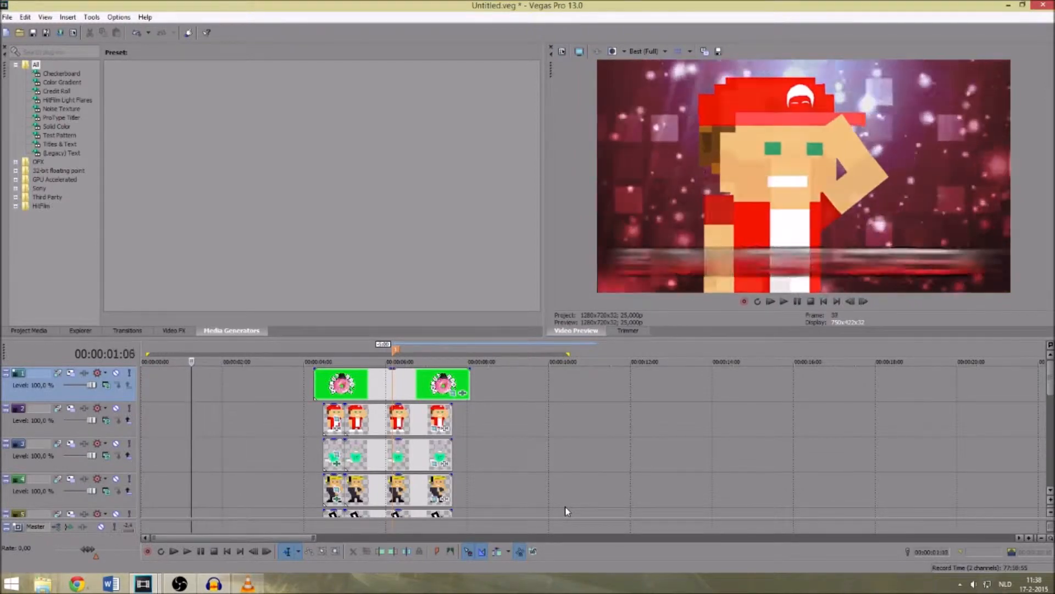
{"action": "key", "text": "Left"}
{"action": "key", "text": "Left"}
{"action": "key", "text": "Left"}
{"action": "key", "text": "Left"}
{"action": "key", "text": "Left"}
{"action": "key", "text": "Left"}
{"action": "key", "text": "Left"}
{"action": "key", "text": "Left"}
{"action": "key", "text": "Left"}
{"action": "key", "text": "Left"}
{"action": "key", "text": "Left"}
{"action": "key", "text": "Left"}
{"action": "key", "text": "Left"}
{"action": "key", "text": "Left"}
{"action": "key", "text": "Left"}
{"action": "key", "text": "Left"}
{"action": "key", "text": "Left"}
{"action": "key", "text": "Left"}
{"action": "key", "text": "Left"}
{"action": "key", "text": "Left"}
{"action": "key", "text": "Right"}
{"action": "key", "text": "Right"}
{"action": "key", "text": "Right"}
{"action": "key", "text": "Right"}
{"action": "key", "text": "Right"}
{"action": "key", "text": "Right"}
{"action": "key", "text": "Right"}
{"action": "key", "text": "Right"}
{"action": "key", "text": "Right"}
{"action": "key", "text": "Right"}
{"action": "key", "text": "Right"}
{"action": "key", "text": "Right"}
{"action": "key", "text": "Right"}
{"action": "key", "text": "Right"}
{"action": "key", "text": "Right"}
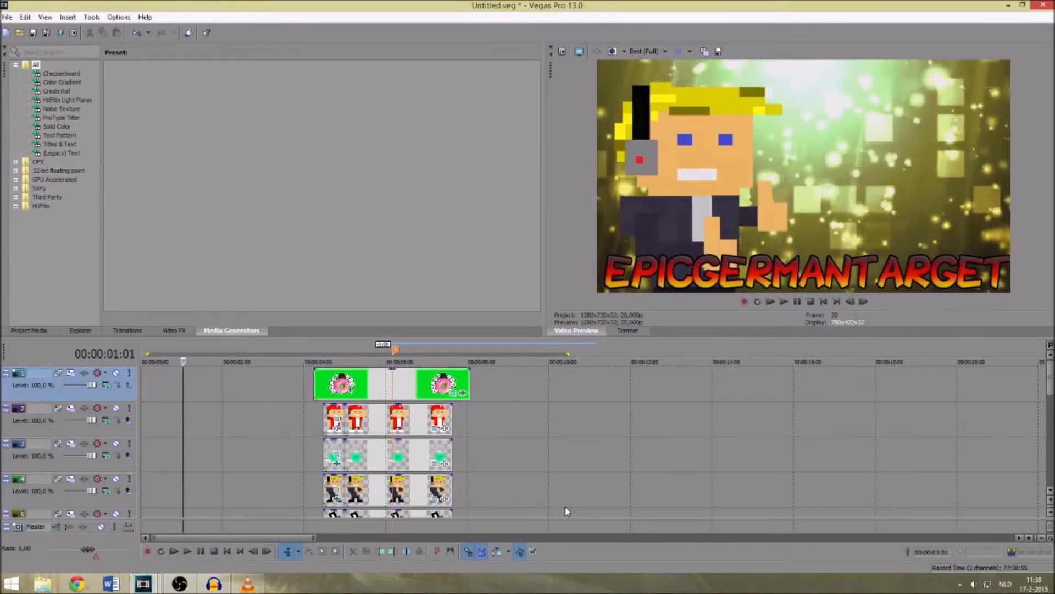
{"action": "key", "text": "space"}
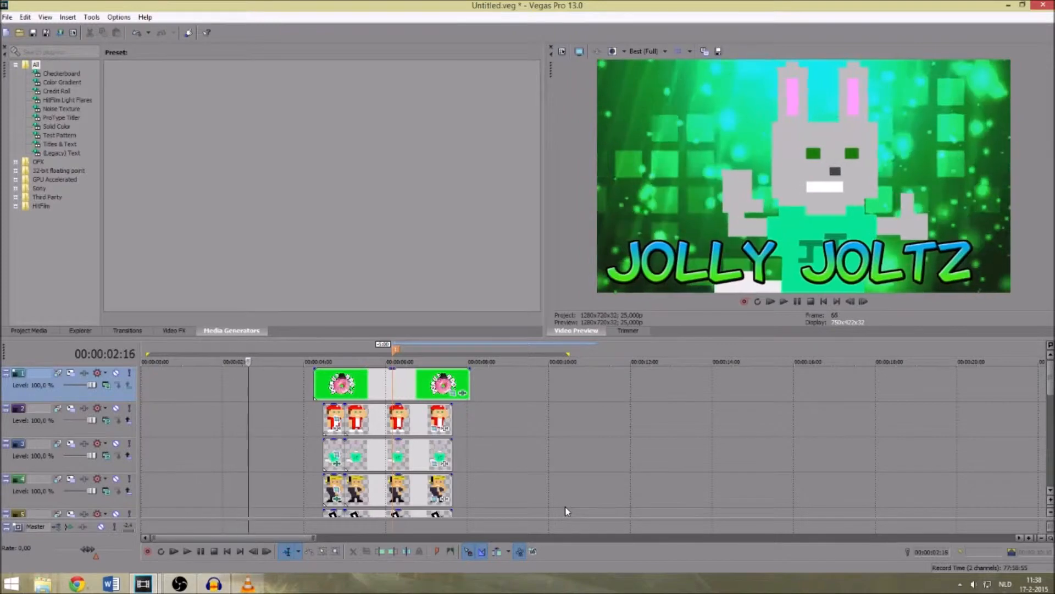
{"action": "key", "text": "Left"}
{"action": "key", "text": "Left"}
{"action": "key", "text": "Left"}
{"action": "key", "text": "Left"}
{"action": "key", "text": "Left"}
{"action": "key", "text": "Left"}
{"action": "key", "text": "Left"}
{"action": "key", "text": "Left"}
{"action": "key", "text": "Left"}
{"action": "key", "text": "Left"}
{"action": "key", "text": "Left"}
{"action": "key", "text": "Left"}
{"action": "key", "text": "Left"}
{"action": "key", "text": "Left"}
{"action": "key", "text": "Left"}
{"action": "key", "text": "Left"}
{"action": "key", "text": "Left"}
{"action": "key", "text": "Left"}
{"action": "key", "text": "Left"}
{"action": "key", "text": "Left"}
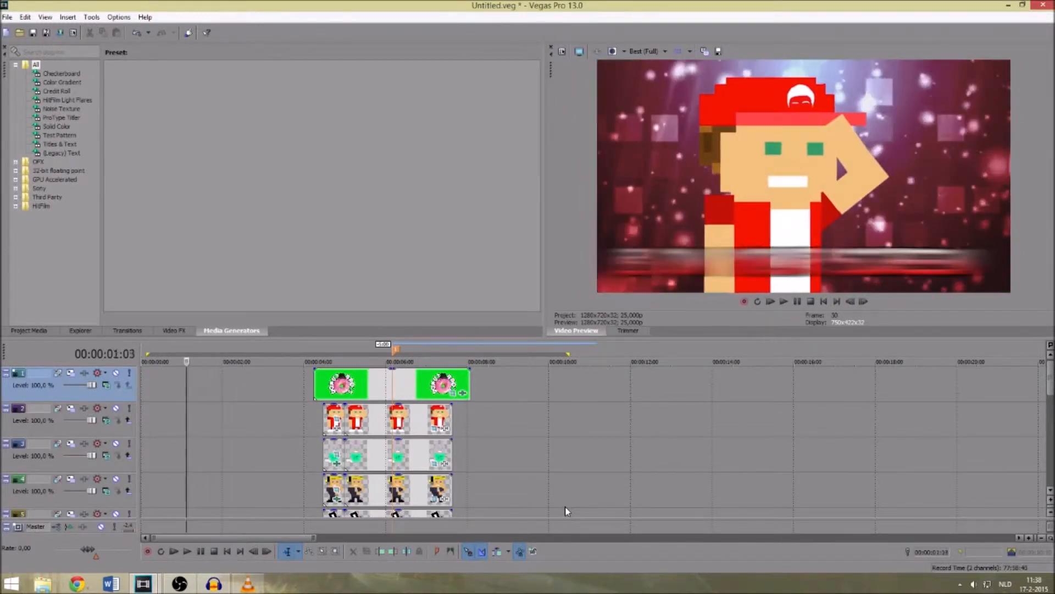
{"action": "key", "text": "Left"}
{"action": "key", "text": "Left"}
{"action": "key", "text": "Left"}
{"action": "key", "text": "Left"}
{"action": "key", "text": "Left"}
{"action": "key", "text": "Left"}
{"action": "key", "text": "Left"}
{"action": "key", "text": "Left"}
{"action": "key", "text": "Left"}
{"action": "key", "text": "space"}
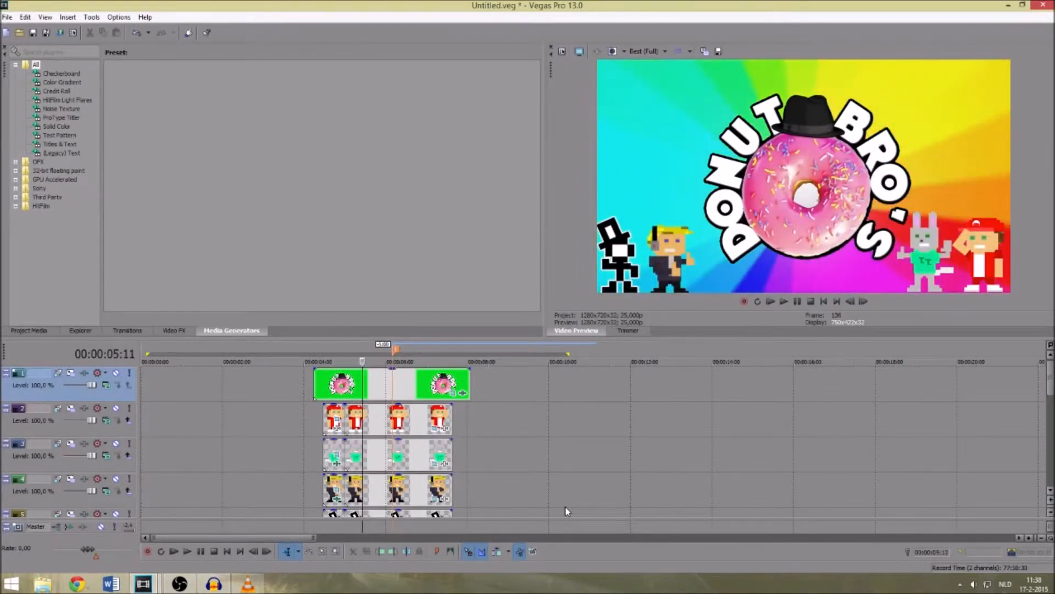
- Examine the Donut Bros. logo scene between about 5 and 6.5 seconds, including the start of the donut zoom
{"action": "key", "text": "Left"}
{"action": "key", "text": "Left"}
{"action": "key", "text": "Left"}
{"action": "key", "text": "Left"}
{"action": "key", "text": "Left"}
{"action": "key", "text": "Left"}
{"action": "key", "text": "Left"}
{"action": "key", "text": "Left"}
{"action": "key", "text": "Left"}
{"action": "key", "text": "Left"}
{"action": "key", "text": "Left"}
{"action": "key", "text": "Left"}
{"action": "key", "text": "Left"}
{"action": "key", "text": "Left"}
{"action": "key", "text": "Left"}
{"action": "key", "text": "Left"}
{"action": "key", "text": "Left"}
{"action": "key", "text": "Left"}
{"action": "key", "text": "Left"}
{"action": "key", "text": "Left"}
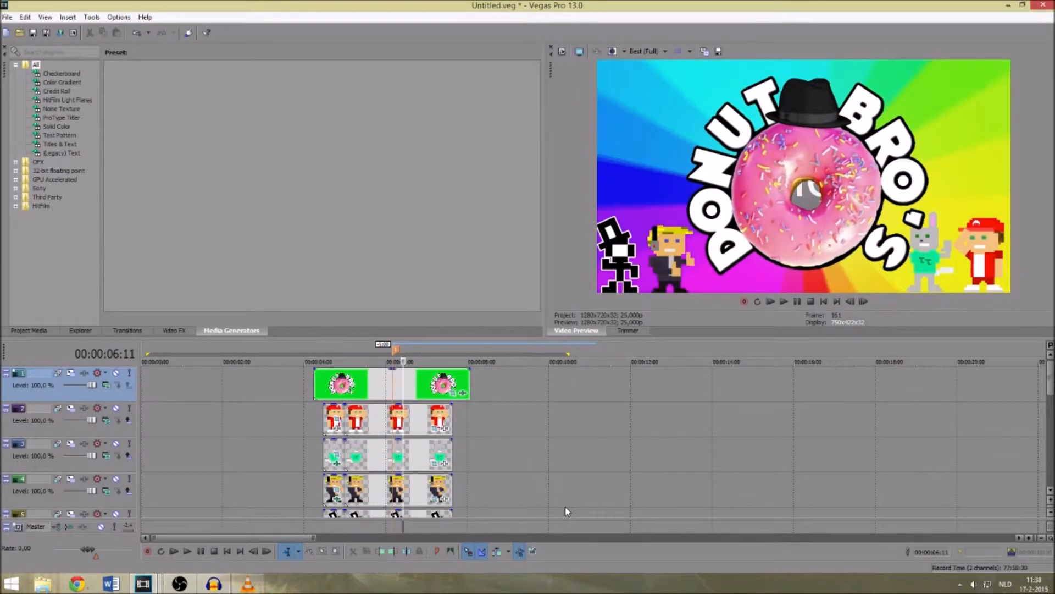
{"action": "key", "text": "Left"}
{"action": "key", "text": "Left"}
{"action": "key", "text": "Left"}
{"action": "key", "text": "Left"}
{"action": "key", "text": "Left"}
{"action": "key", "text": "Left"}
{"action": "key", "text": "Left"}
{"action": "key", "text": "Left"}
{"action": "key", "text": "Left"}
{"action": "key", "text": "Left"}
{"action": "key", "text": "Left"}
{"action": "key", "text": "Left"}
{"action": "key", "text": "Left"}
{"action": "key", "text": "Left"}
{"action": "key", "text": "Left"}
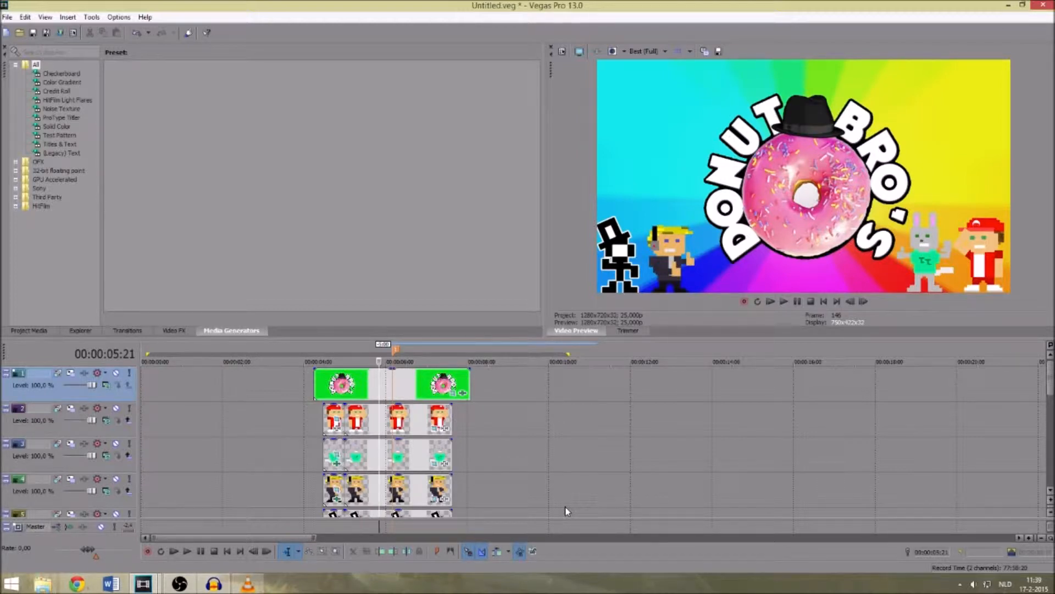
{"action": "key", "text": "Right"}
{"action": "key", "text": "space"}
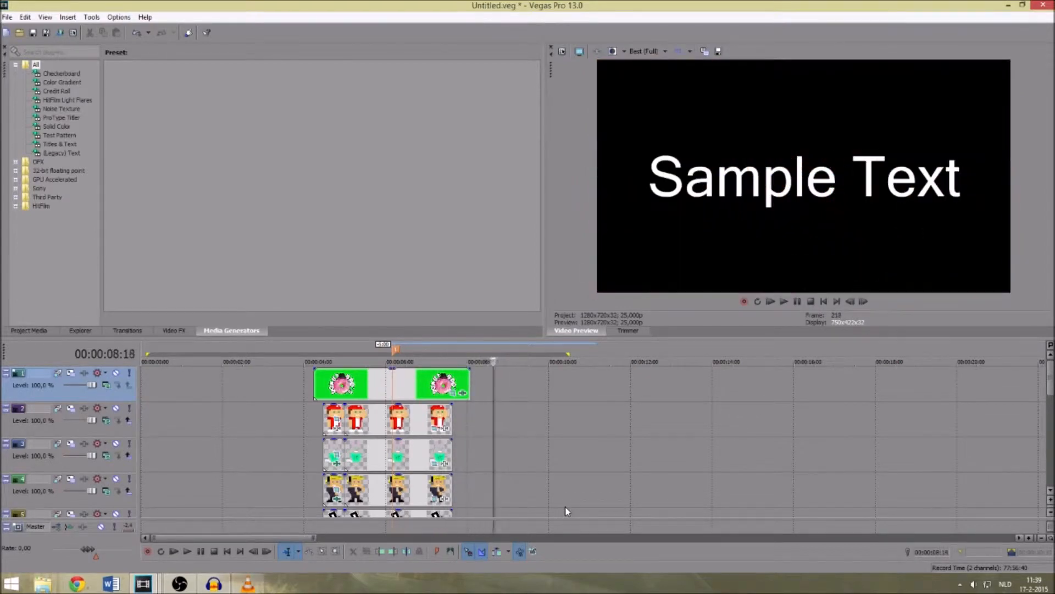
- Scrub the logo scene between about 4 and 6 seconds to examine the characters rising in around the donut
{"action": "key", "text": "j"}
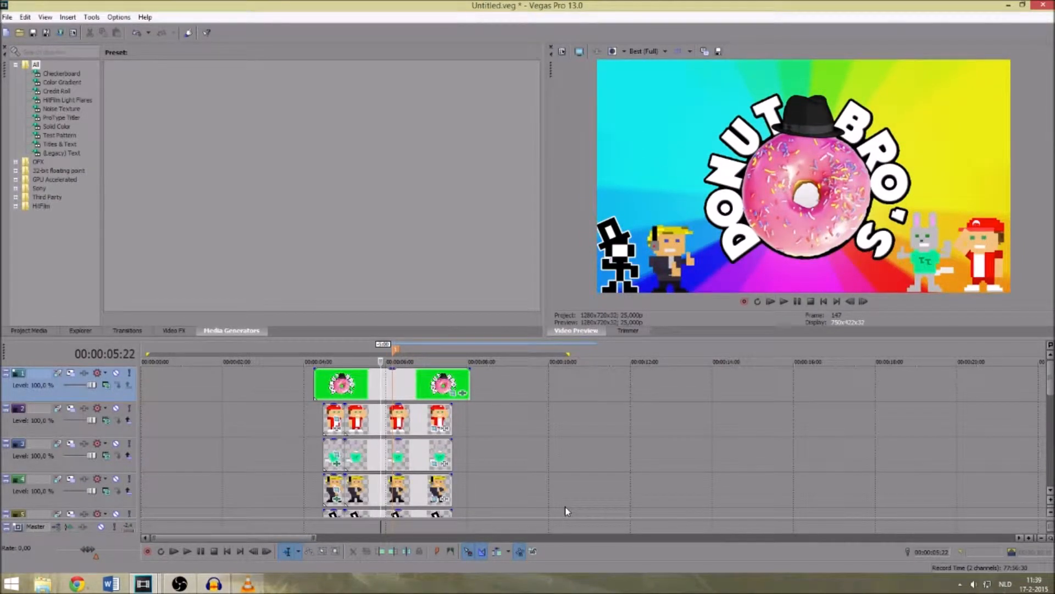
{"action": "key", "text": "Right"}
{"action": "key", "text": "Right"}
{"action": "key", "text": "Right"}
{"action": "key", "text": "Right"}
{"action": "key", "text": "Right"}
{"action": "key", "text": "Right"}
{"action": "key", "text": "Right"}
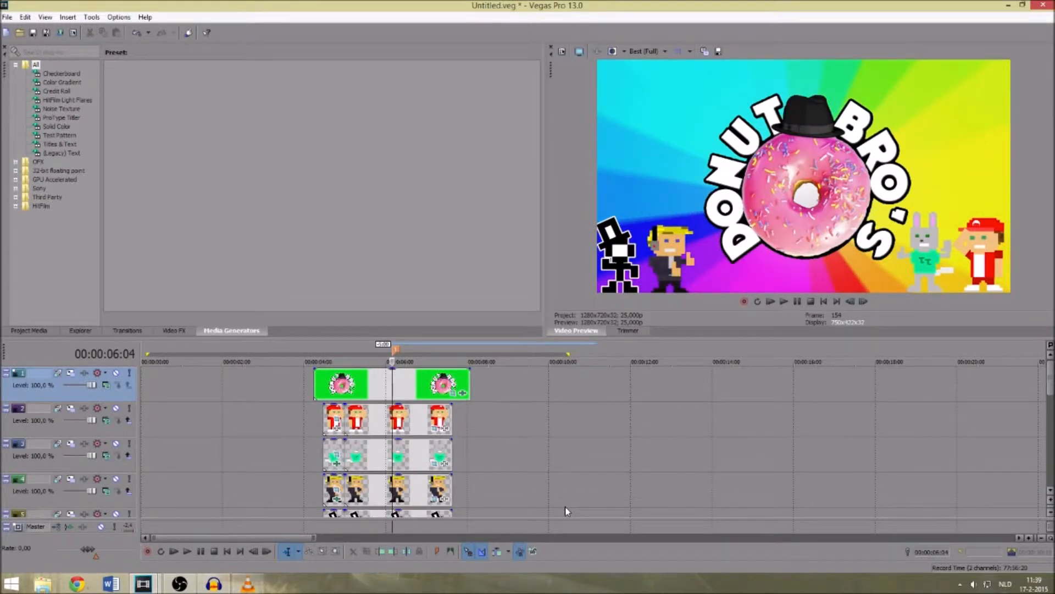
{"action": "key", "text": "Left"}
{"action": "key", "text": "Left"}
{"action": "key", "text": "Left"}
{"action": "key", "text": "Left"}
{"action": "key", "text": "Left"}
{"action": "key", "text": "Left"}
{"action": "key", "text": "Left"}
{"action": "key", "text": "Left"}
{"action": "key", "text": "Left"}
{"action": "key", "text": "Left"}
{"action": "key", "text": "Left"}
{"action": "key", "text": "Left"}
{"action": "key", "text": "Left"}
{"action": "key", "text": "Left"}
{"action": "key", "text": "Left"}
{"action": "key", "text": "Left"}
{"action": "key", "text": "Left"}
{"action": "key", "text": "Left"}
{"action": "key", "text": "Left"}
{"action": "key", "text": "Left"}
{"action": "key", "text": "Left"}
{"action": "key", "text": "Left"}
{"action": "key", "text": "Left"}
{"action": "key", "text": "Left"}
{"action": "key", "text": "Left"}
{"action": "key", "text": "Left"}
{"action": "key", "text": "Left"}
{"action": "key", "text": "Left"}
{"action": "key", "text": "Left"}
{"action": "key", "text": "Left"}
{"action": "key", "text": "Left"}
{"action": "key", "text": "Left"}
{"action": "key", "text": "Left"}
{"action": "key", "text": "Left"}
{"action": "key", "text": "Left"}
{"action": "key", "text": "Left"}
{"action": "key", "text": "Left"}
{"action": "key", "text": "Left"}
{"action": "key", "text": "Left"}
{"action": "key", "text": "Left"}
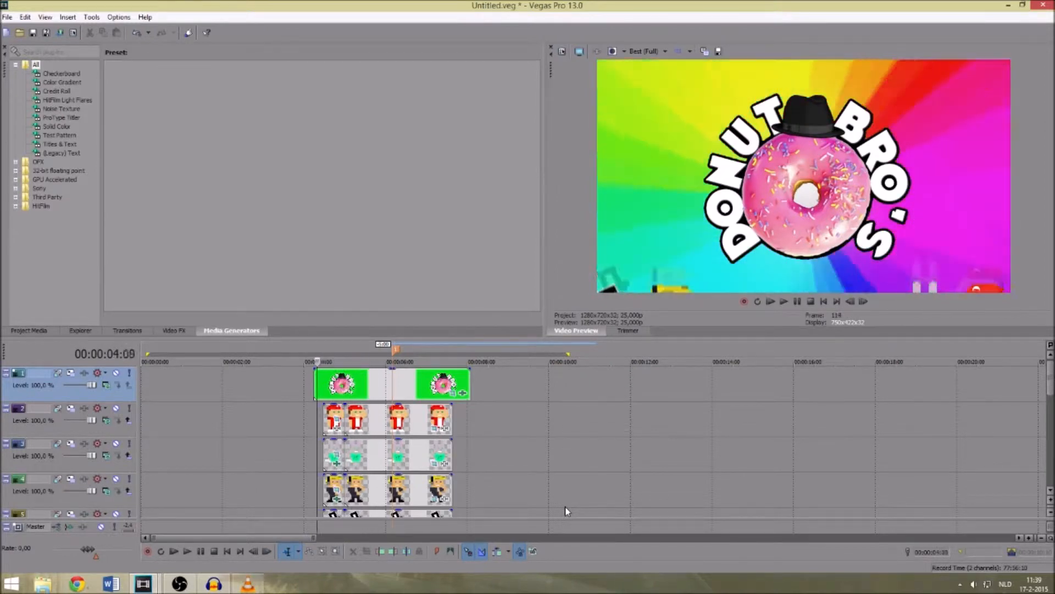
{"action": "key", "text": "Right"}
{"action": "key", "text": "Right"}
{"action": "key", "text": "Right"}
{"action": "key", "text": "Right"}
{"action": "key", "text": "Right"}
{"action": "key", "text": "Right"}
{"action": "key", "text": "Right"}
{"action": "key", "text": "Right"}
{"action": "key", "text": "Right"}
{"action": "key", "text": "Right"}
{"action": "key", "text": "Right"}
{"action": "key", "text": "Right"}
{"action": "key", "text": "Right"}
{"action": "key", "text": "Right"}
{"action": "key", "text": "Right"}
{"action": "key", "text": "Right"}
{"action": "key", "text": "Right"}
{"action": "key", "text": "Right"}
{"action": "key", "text": "Right"}
{"action": "key", "text": "Right"}
{"action": "key", "text": "Right"}
{"action": "key", "text": "Right"}
{"action": "key", "text": "Right"}
{"action": "key", "text": "Right"}
{"action": "key", "text": "Right"}
{"action": "key", "text": "Right"}
{"action": "key", "text": "Right"}
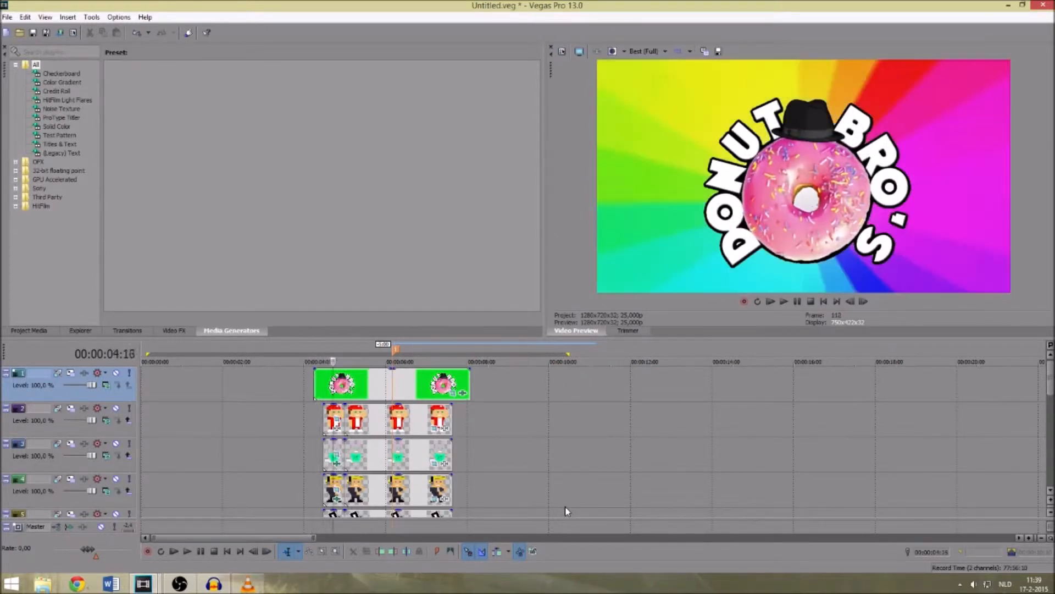
- Examine the white flash leading into the logo scene, and review the rabbit and red-capped character scenes before it
{"action": "key", "text": "Left"}
{"action": "key", "text": "Left"}
{"action": "key", "text": "Left"}
{"action": "key", "text": "Left"}
{"action": "key", "text": "Left"}
{"action": "key", "text": "Left"}
{"action": "key", "text": "Left"}
{"action": "key", "text": "Left"}
{"action": "key", "text": "Left"}
{"action": "key", "text": "Left"}
{"action": "key", "text": "Left"}
{"action": "key", "text": "Left"}
{"action": "key", "text": "Left"}
{"action": "key", "text": "Left"}
{"action": "key", "text": "Left"}
{"action": "key", "text": "Left"}
{"action": "key", "text": "Left"}
{"action": "key", "text": "Left"}
{"action": "key", "text": "Left"}
{"action": "key", "text": "Left"}
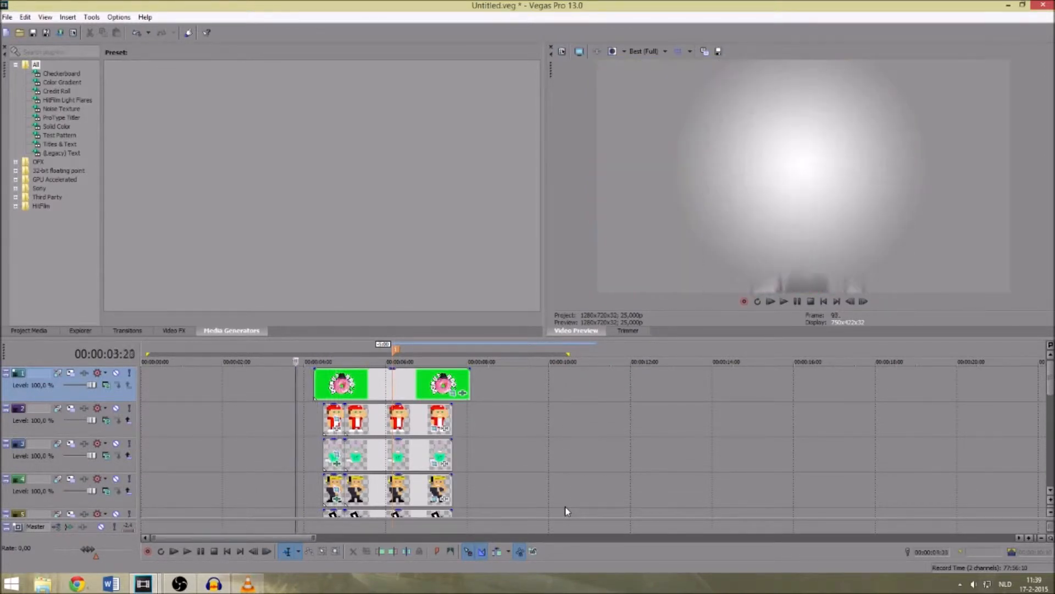
{"action": "key", "text": "Left"}
{"action": "key", "text": "Left"}
{"action": "key", "text": "Left"}
{"action": "key", "text": "Left"}
{"action": "key", "text": "Left"}
{"action": "key", "text": "Left"}
{"action": "key", "text": "Left"}
{"action": "key", "text": "Left"}
{"action": "key", "text": "Left"}
{"action": "key", "text": "Left"}
{"action": "key", "text": "Left"}
{"action": "key", "text": "Left"}
{"action": "key", "text": "Left"}
{"action": "key", "text": "Left"}
{"action": "key", "text": "Left"}
{"action": "key", "text": "Left"}
{"action": "key", "text": "Left"}
{"action": "key", "text": "Left"}
{"action": "key", "text": "Left"}
{"action": "key", "text": "Left"}
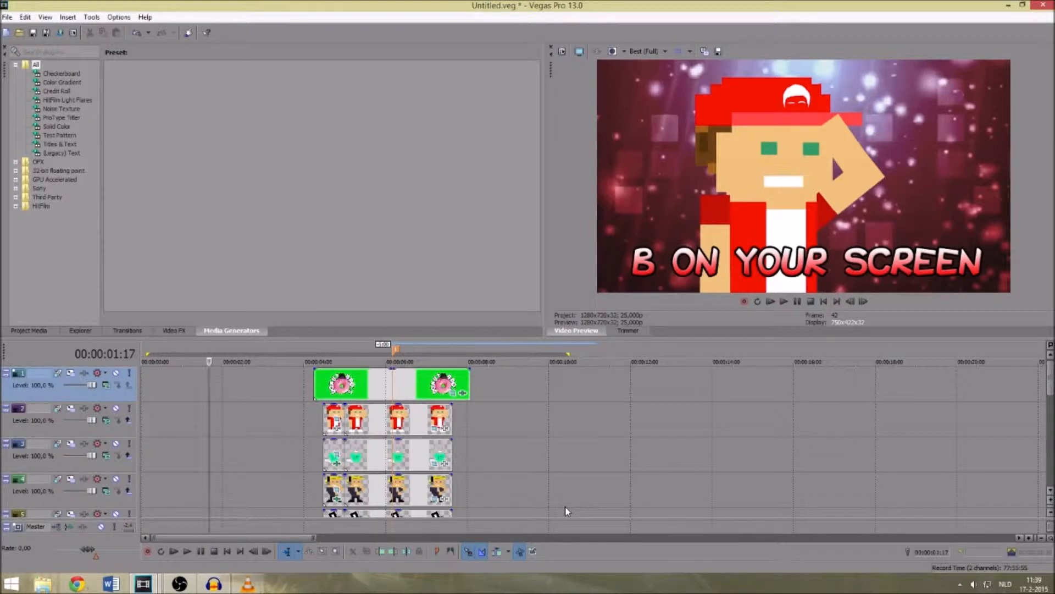
{"action": "key", "text": "space"}
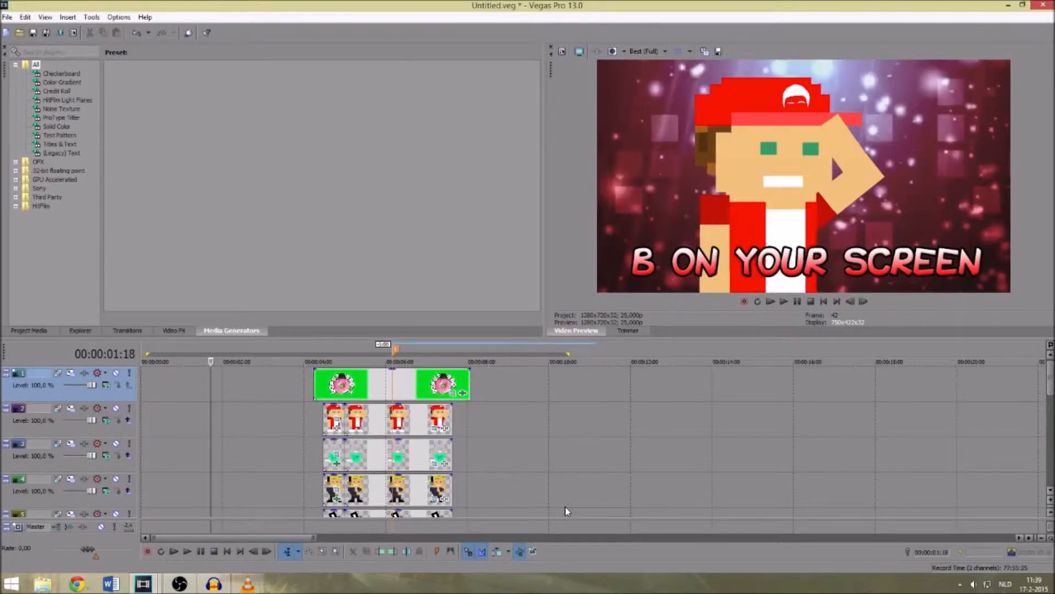
{"action": "key", "text": "Left"}
{"action": "key", "text": "Left"}
{"action": "key", "text": "Left"}
{"action": "key", "text": "Left"}
{"action": "key", "text": "Left"}
{"action": "key", "text": "Left"}
{"action": "key", "text": "Left"}
{"action": "key", "text": "Left"}
{"action": "key", "text": "Left"}
{"action": "key", "text": "Left"}
{"action": "key", "text": "Left"}
{"action": "key", "text": "Left"}
{"action": "key", "text": "Left"}
{"action": "key", "text": "Left"}
{"action": "key", "text": "Left"}
{"action": "key", "text": "Left"}
{"action": "key", "text": "Left"}
{"action": "key", "text": "Left"}
{"action": "key", "text": "Left"}
{"action": "key", "text": "Left"}
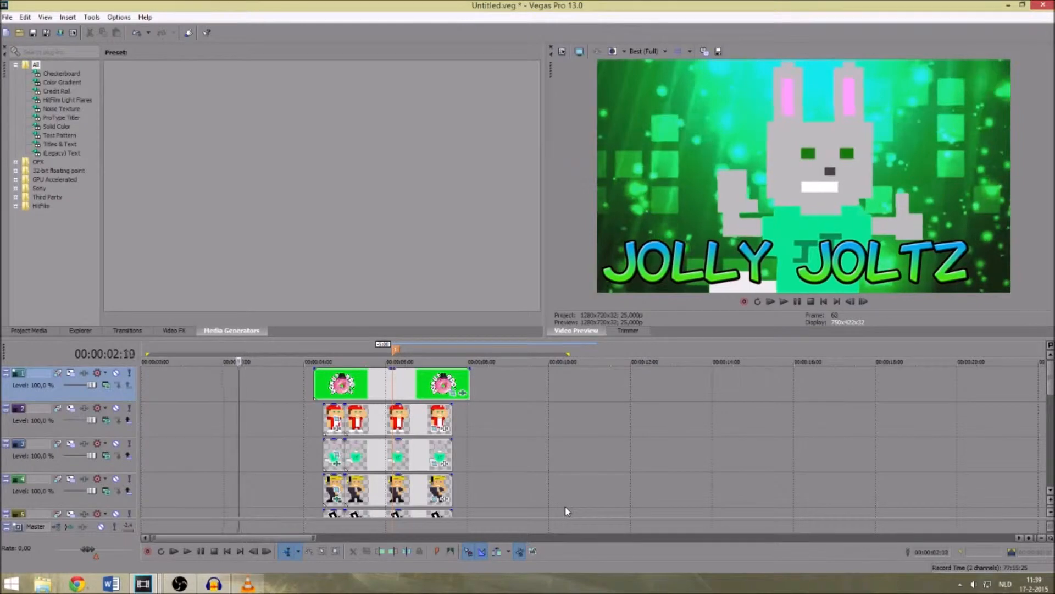
{"action": "key", "text": "Left"}
{"action": "key", "text": "Left"}
{"action": "key", "text": "Left"}
{"action": "key", "text": "Left"}
{"action": "key", "text": "Left"}
{"action": "key", "text": "Left"}
{"action": "key", "text": "Left"}
{"action": "key", "text": "Left"}
{"action": "key", "text": "Left"}
{"action": "key", "text": "Left"}
{"action": "key", "text": "Left"}
{"action": "key", "text": "Left"}
{"action": "key", "text": "Left"}
{"action": "key", "text": "Left"}
{"action": "key", "text": "Left"}
{"action": "key", "text": "Left"}
{"action": "key", "text": "Left"}
{"action": "key", "text": "Left"}
{"action": "key", "text": "Left"}
{"action": "key", "text": "Left"}
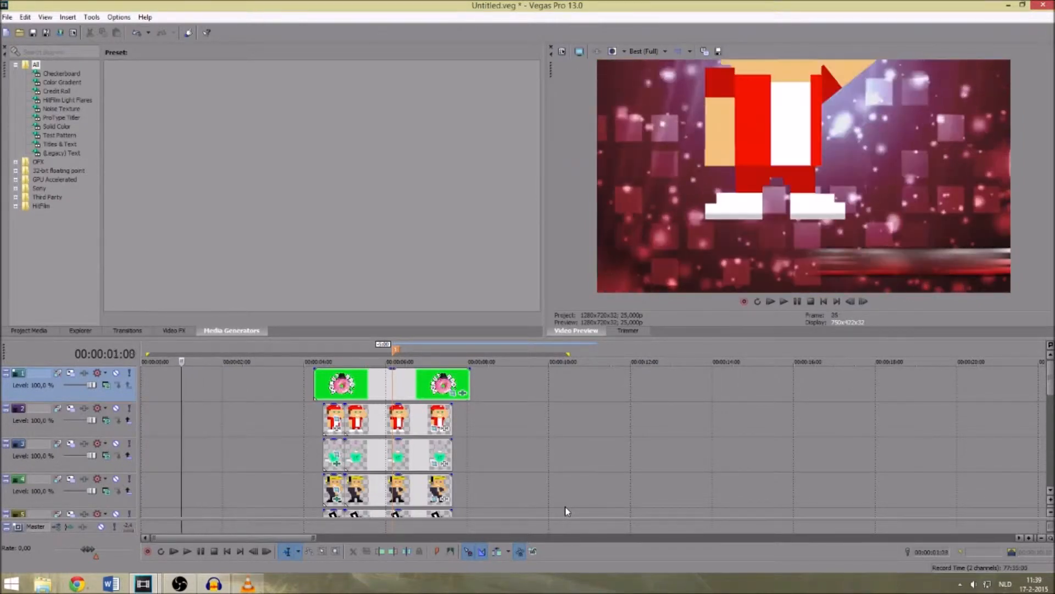
- Play the intro from the beginning, pause once the Donut Bros. logo has appeared, and preview it again from the start
{"action": "left_click", "coordinate": [811, 303]}
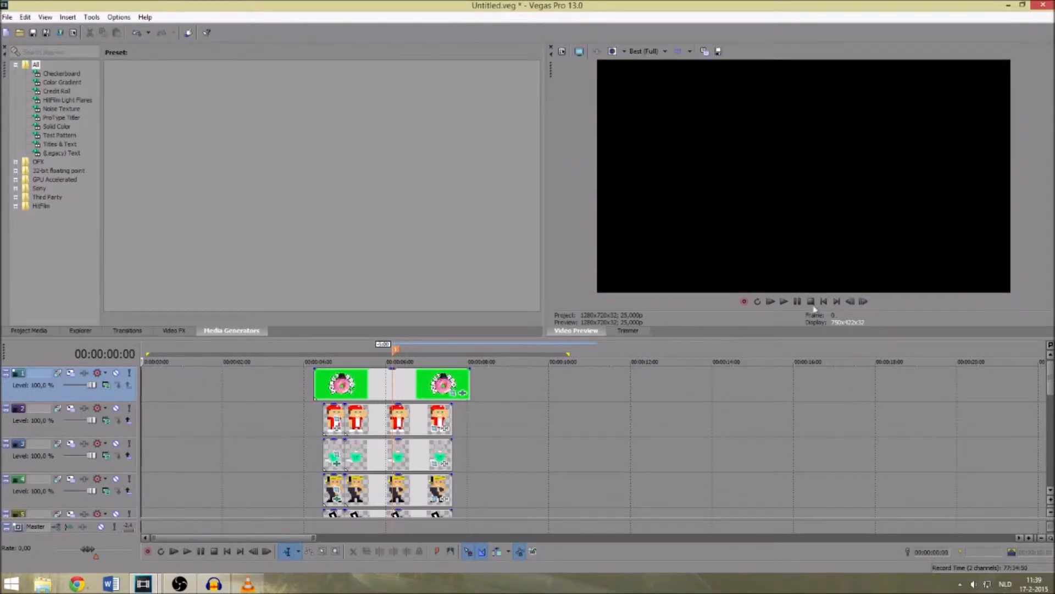
{"action": "left_click", "coordinate": [783, 302]}
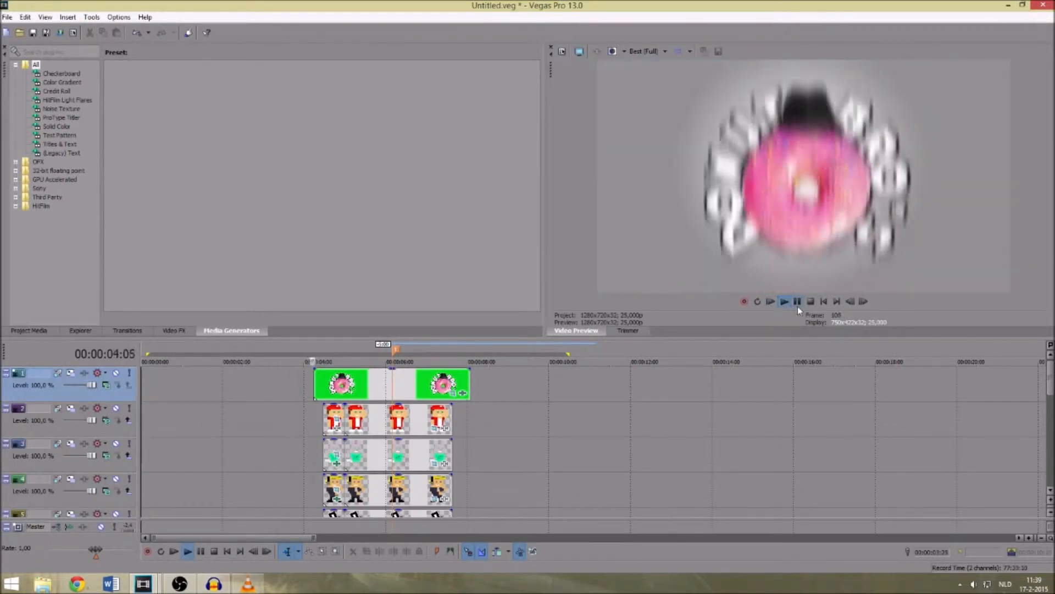
{"action": "left_click", "coordinate": [797, 303]}
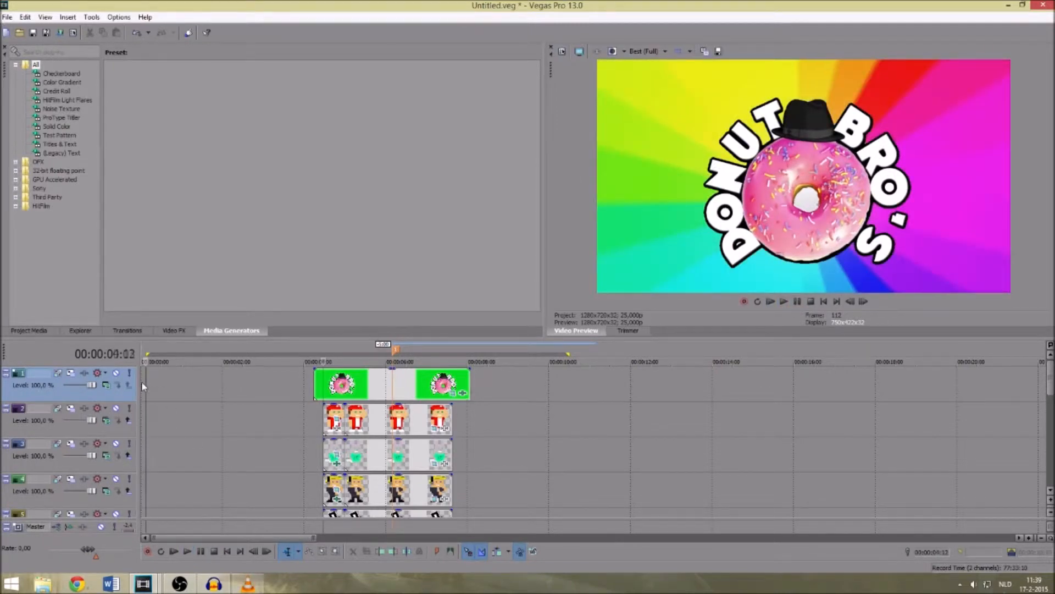
{"action": "left_click", "coordinate": [144, 387]}
{"action": "key", "text": "space"}
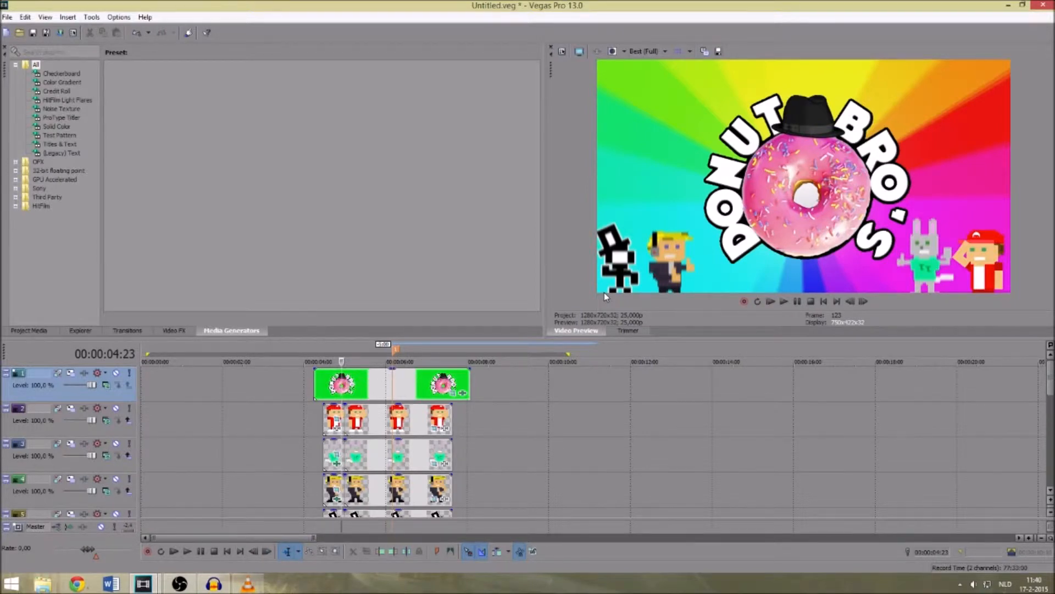
- Play the logo scene through the donut zoom to the sample text, and return to the logo's entrance at 4 seconds
{"action": "key", "text": "Right"}
{"action": "key", "text": "space"}
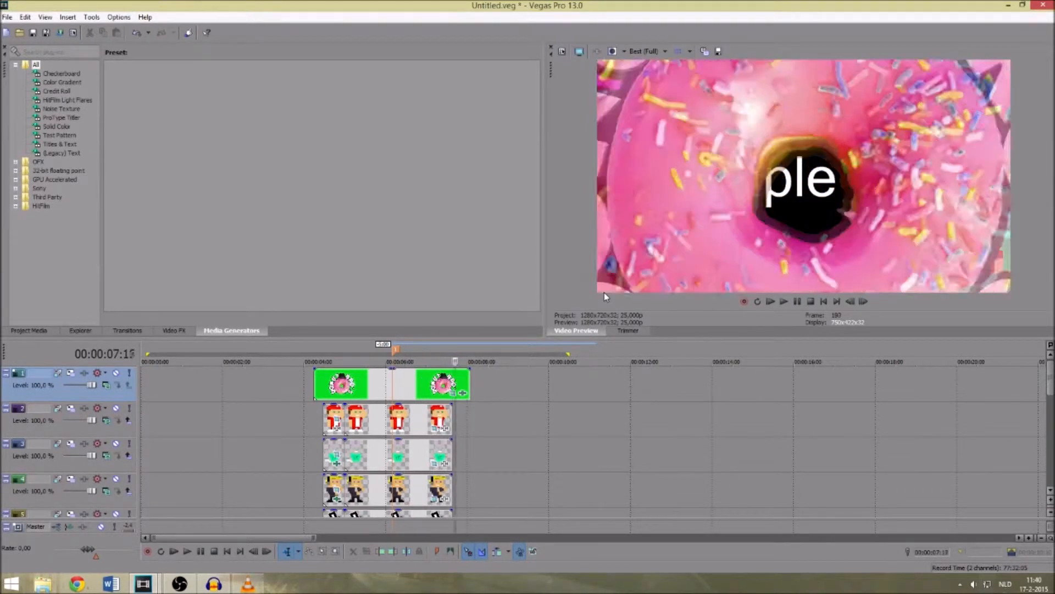
{"action": "key", "text": "space"}
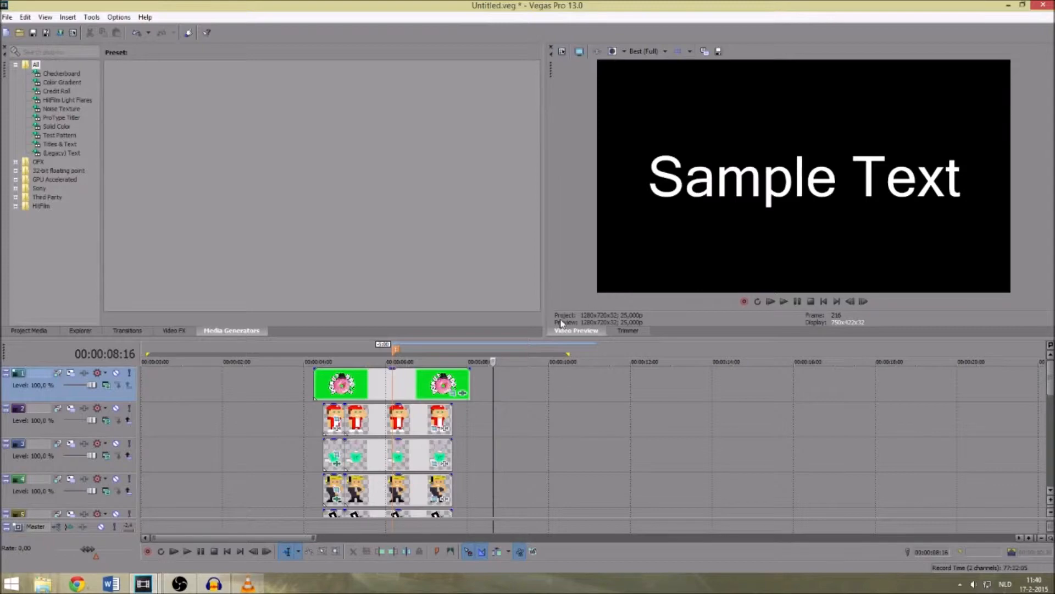
{"action": "left_click", "coordinate": [306, 379]}
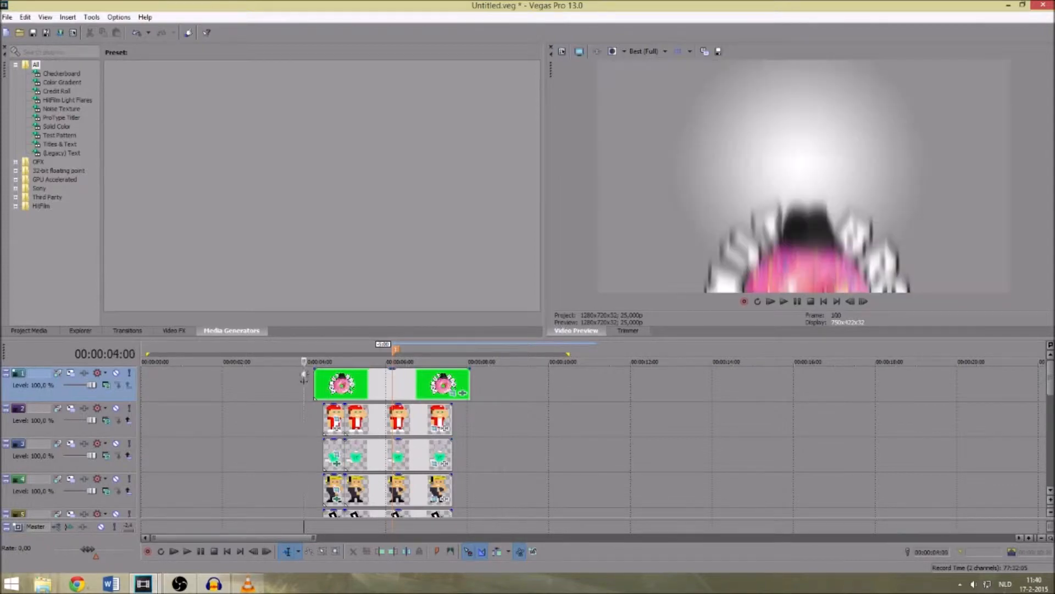
{"action": "scroll", "coordinate": [315, 436], "scroll_direction": "down", "scroll_amount": 6}
{"action": "scroll", "coordinate": [315, 436], "scroll_direction": "up", "scroll_amount": 4}
{"action": "scroll", "coordinate": [316, 438], "scroll_direction": "up", "scroll_amount": 2}
- Switch to the outro project with the rainbow Donut Bros. logo, play it from the start and pause after the end
{"action": "mouse_move", "coordinate": [159, 585]}
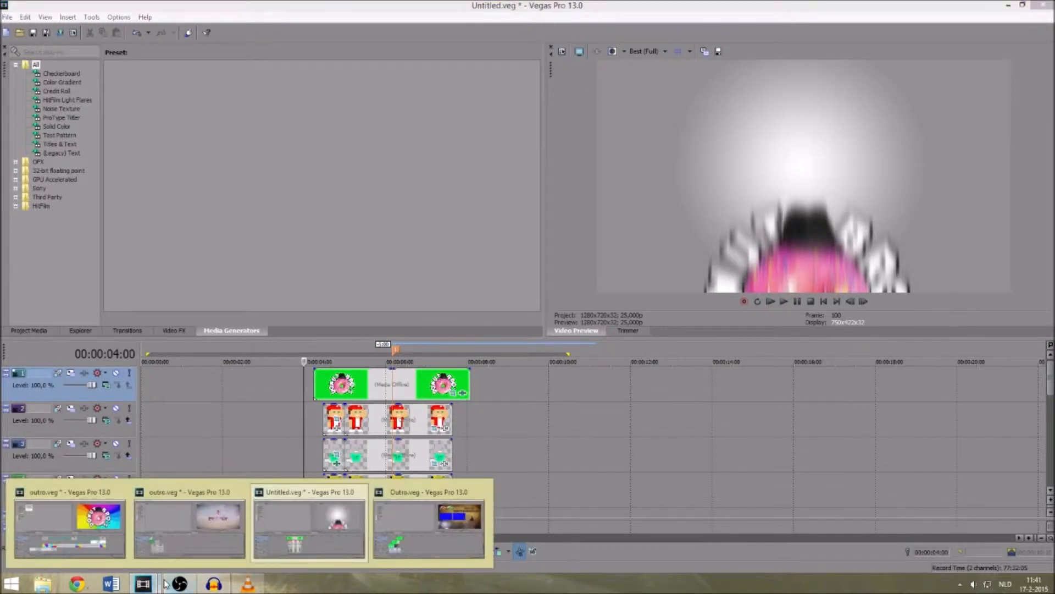
{"action": "left_click", "coordinate": [112, 540]}
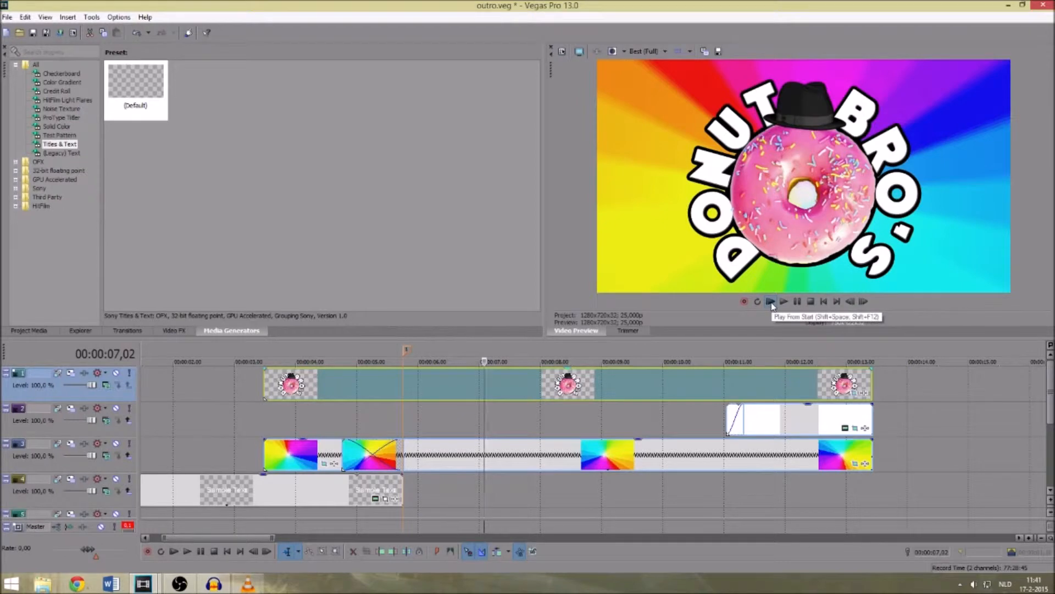
{"action": "left_click", "coordinate": [771, 301]}
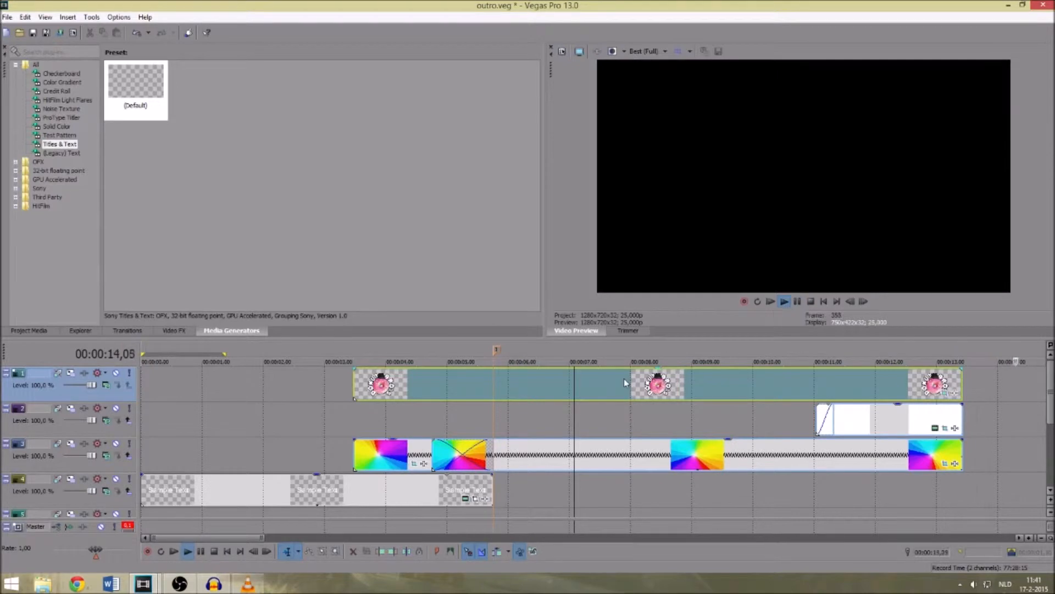
{"action": "left_click", "coordinate": [797, 301]}
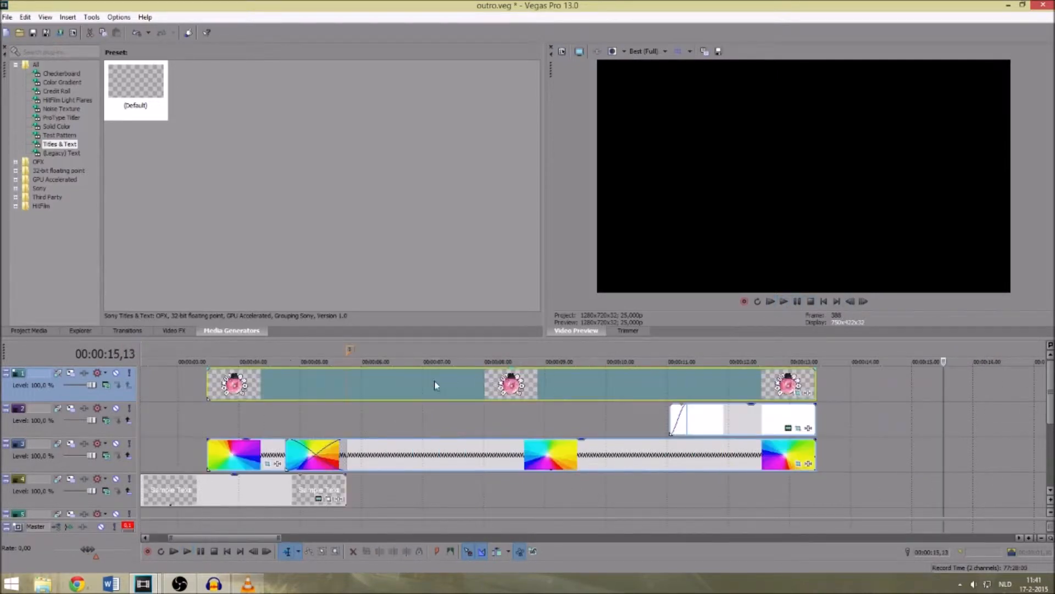
- Examine the rainbow logo scene around 7 seconds and its music track, playing a short stretch of the audio
{"action": "left_click", "coordinate": [434, 384]}
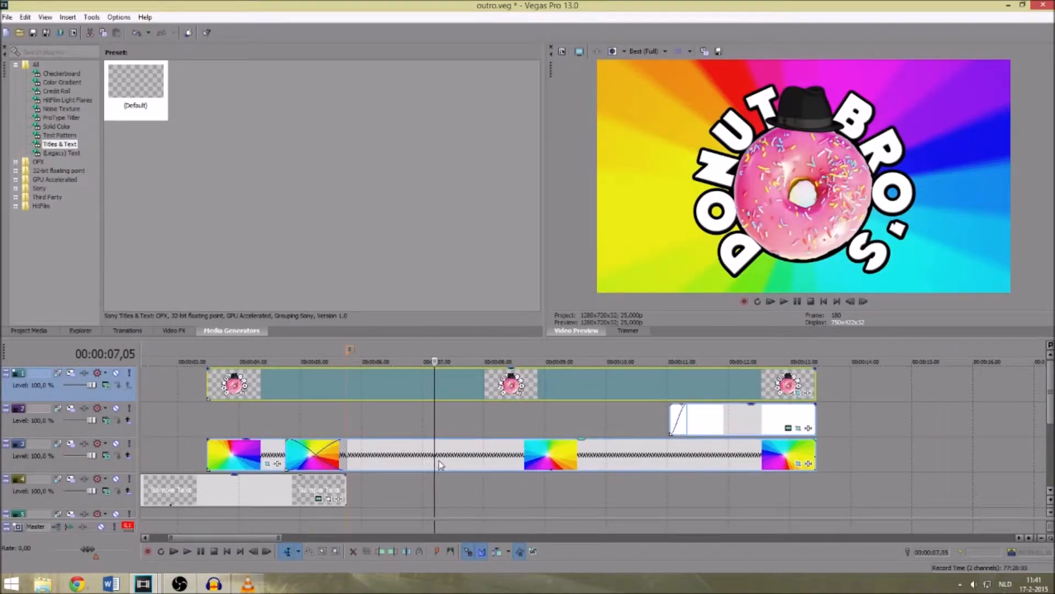
{"action": "scroll", "coordinate": [400, 464], "scroll_direction": "down", "scroll_amount": 2}
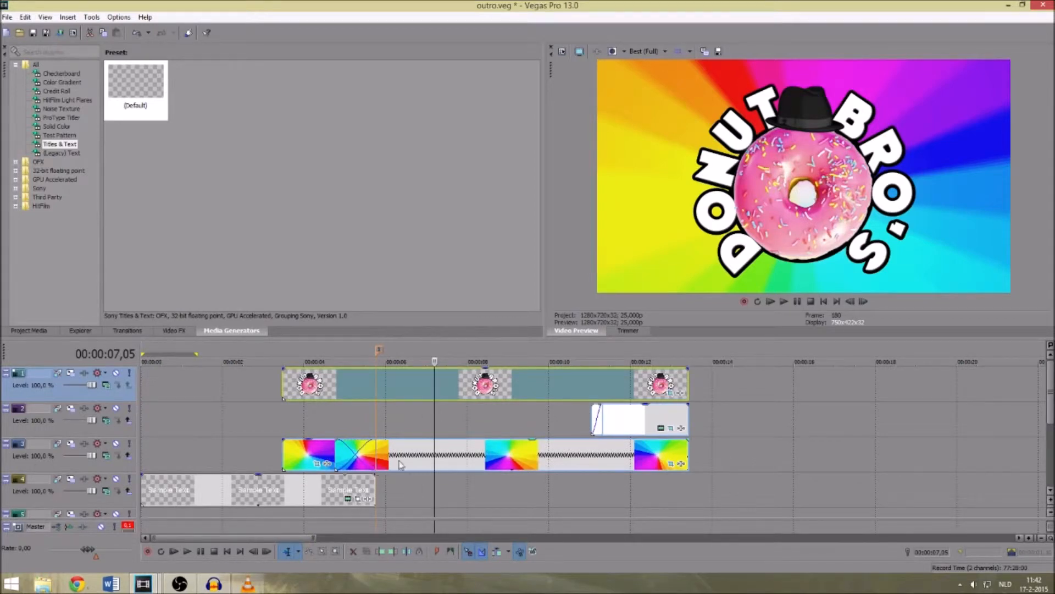
{"action": "scroll", "coordinate": [402, 466], "scroll_direction": "down", "scroll_amount": 2}
{"action": "scroll", "coordinate": [405, 466], "scroll_direction": "up", "scroll_amount": 3}
{"action": "scroll", "coordinate": [439, 464], "scroll_direction": "down", "scroll_amount": 3}
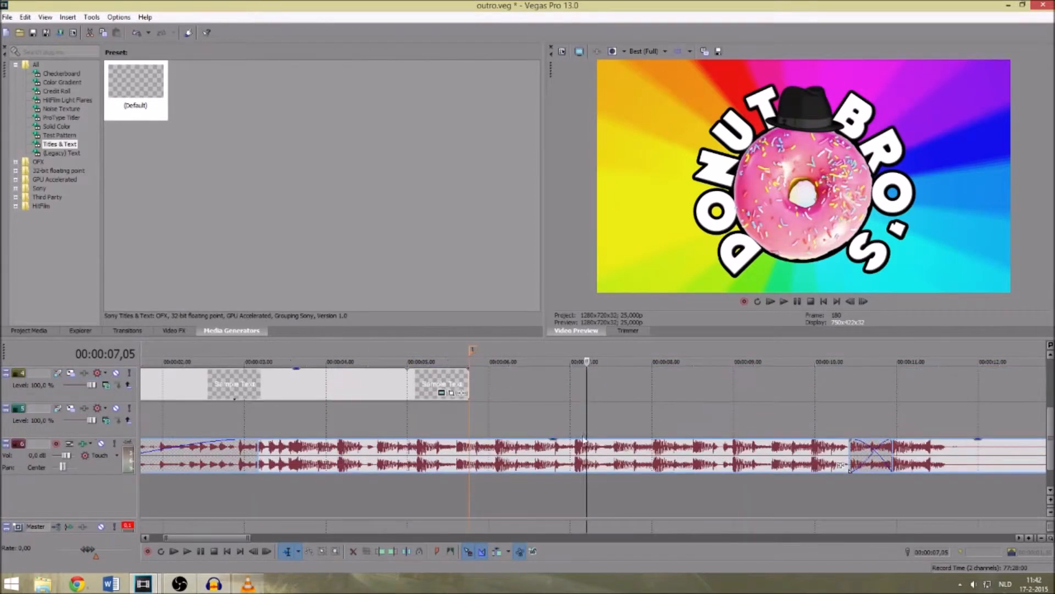
{"action": "left_click", "coordinate": [576, 457]}
{"action": "key", "text": "space"}
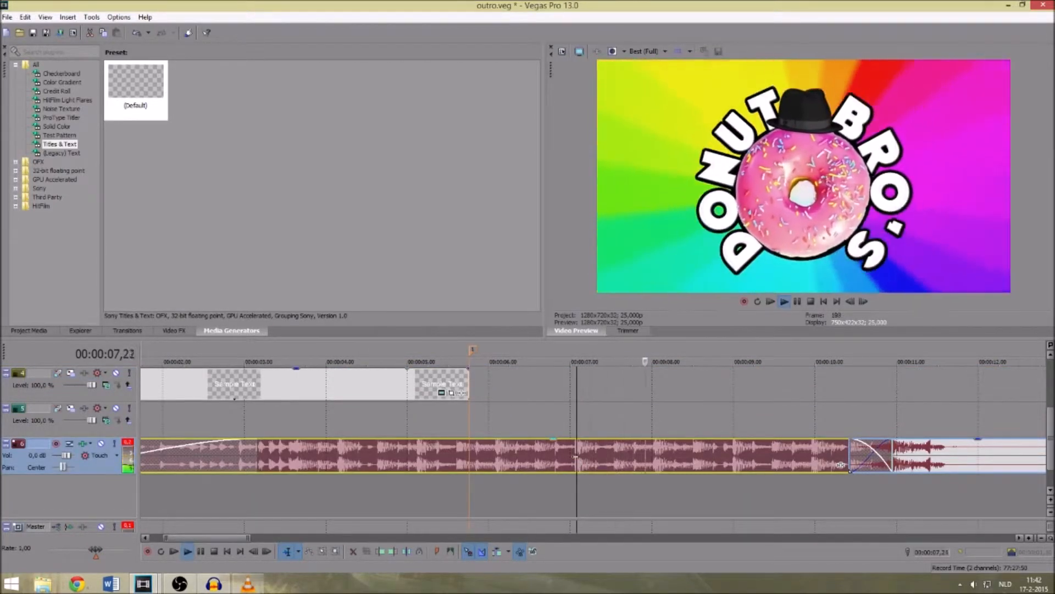
{"action": "key", "text": "space"}
{"action": "scroll", "coordinate": [398, 418], "scroll_direction": "up", "scroll_amount": 3}
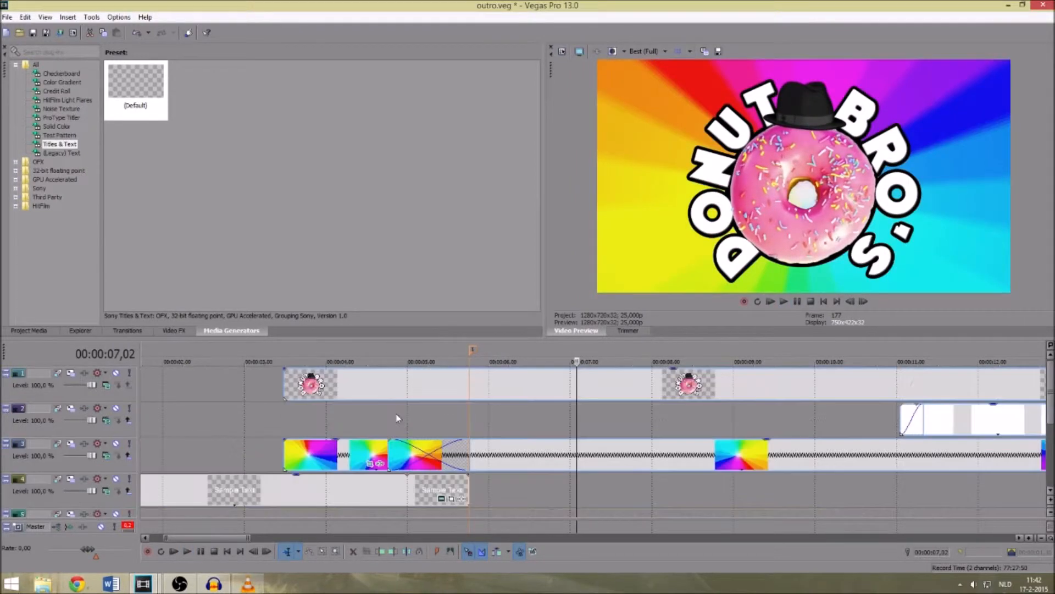
- Replay the transition from the sample text to the rainbow logo from about 3.5 seconds, comparing it with the frames near 6 seconds
{"action": "left_click", "coordinate": [517, 417]}
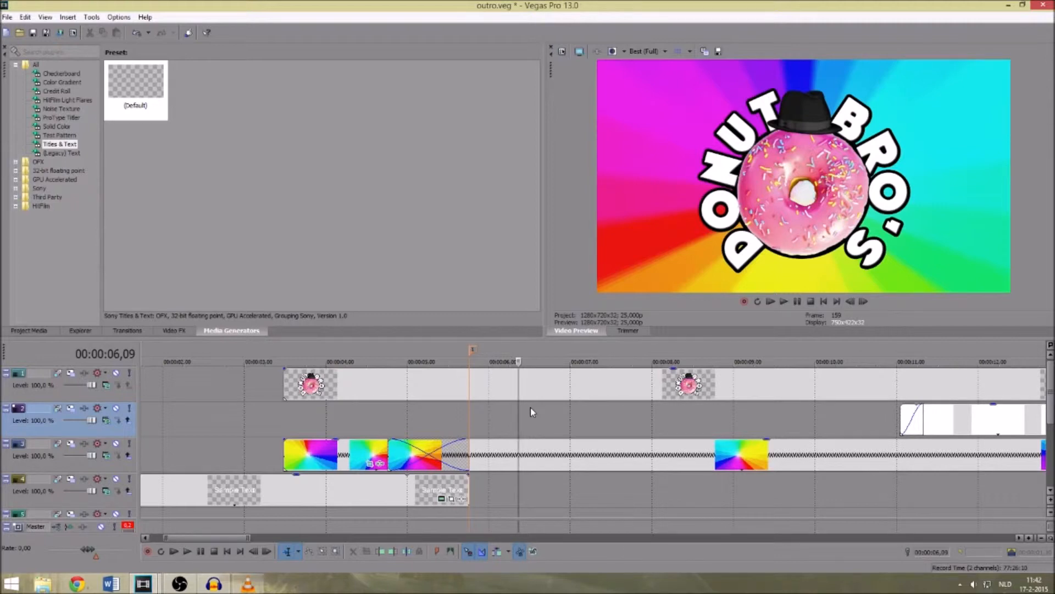
{"action": "left_click", "coordinate": [281, 422]}
{"action": "key", "text": "space"}
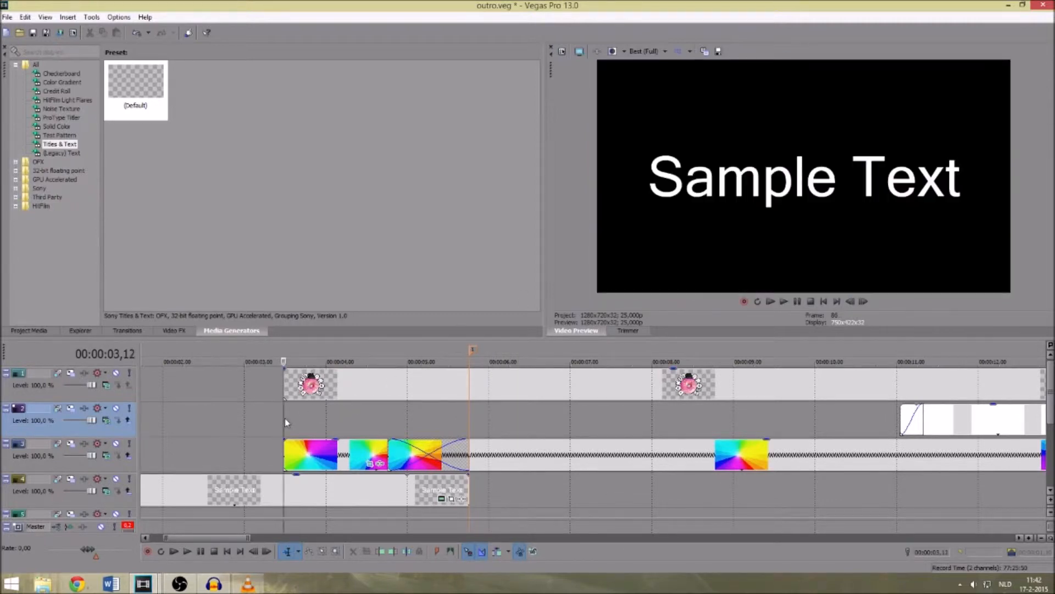
{"action": "left_click", "coordinate": [466, 429]}
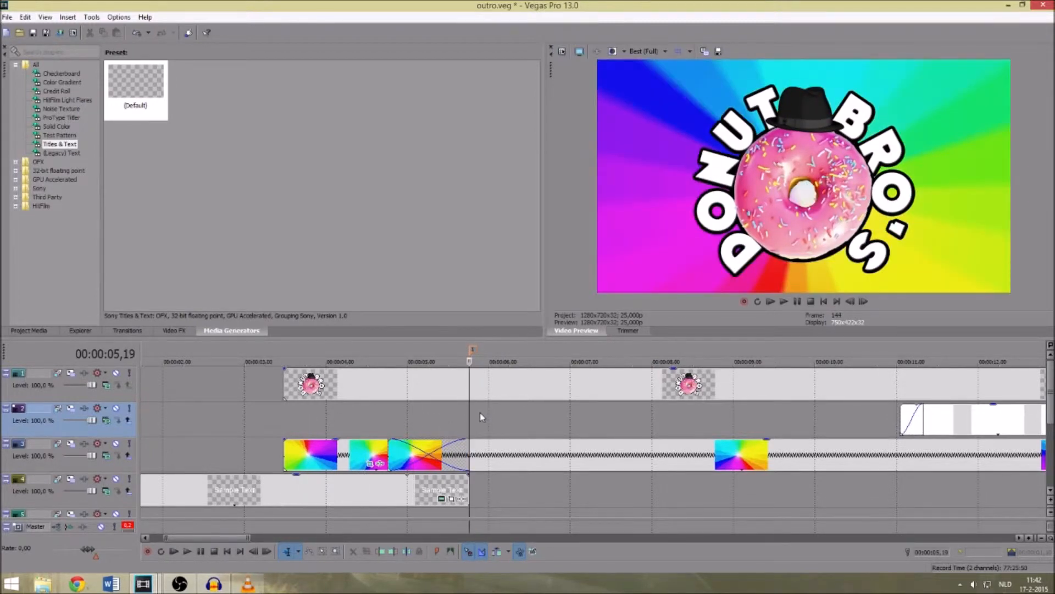
{"action": "left_click", "coordinate": [285, 416]}
{"action": "key", "text": "space"}
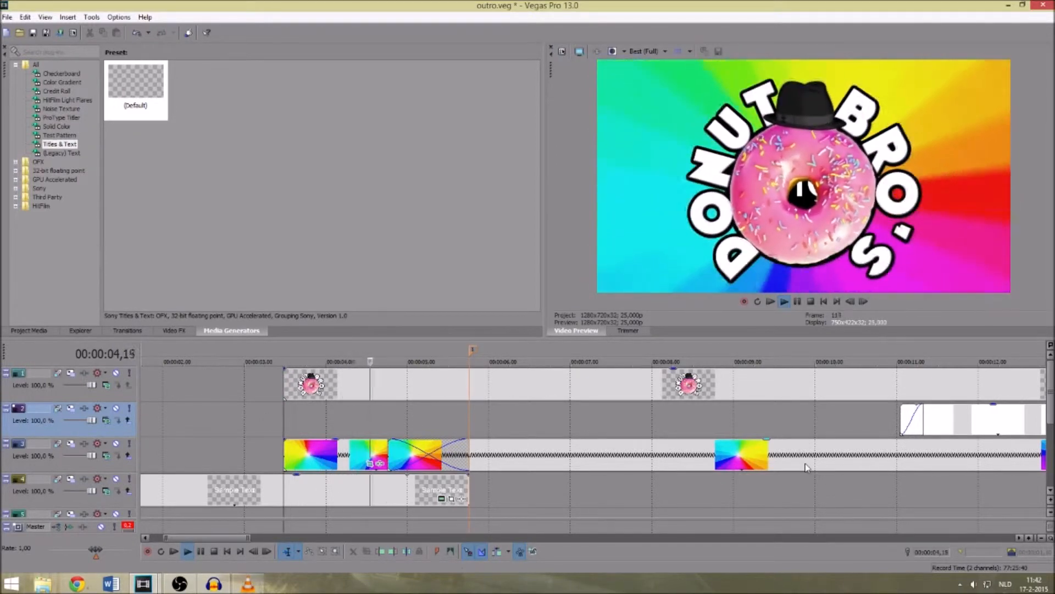
{"action": "key", "text": "space"}
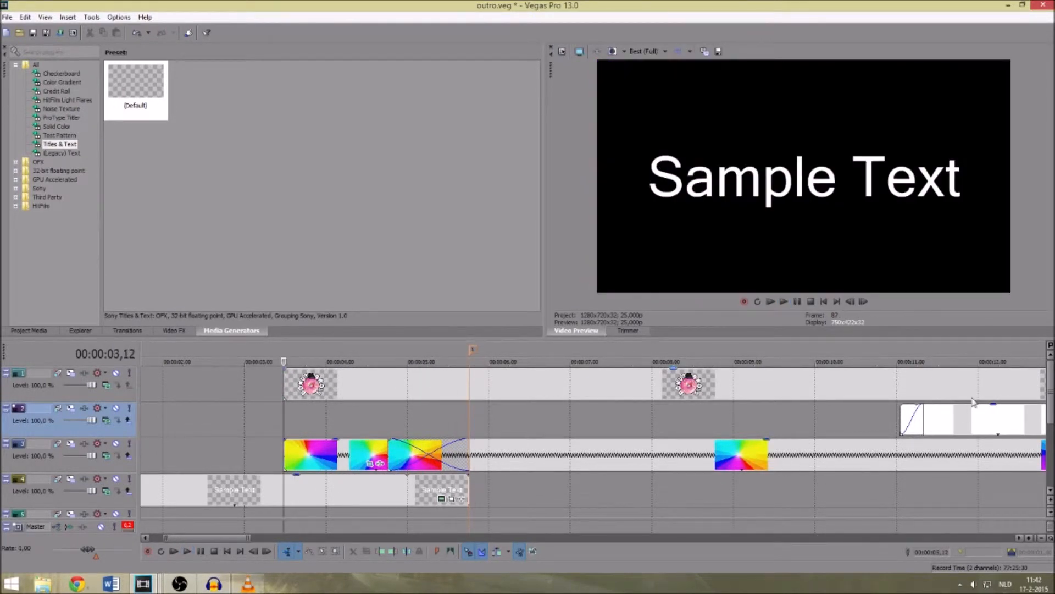
- Examine the logo's size and the rainbow background's rotation at about 9 seconds
{"action": "left_click", "coordinate": [624, 413]}
{"action": "left_click", "coordinate": [763, 423]}
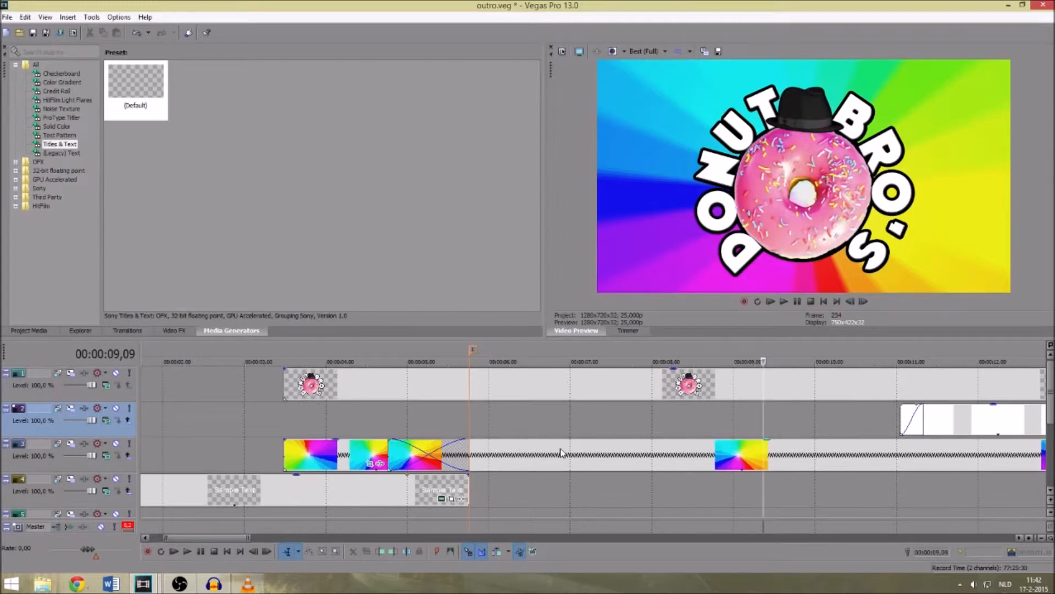
{"action": "left_click", "coordinate": [741, 405]}
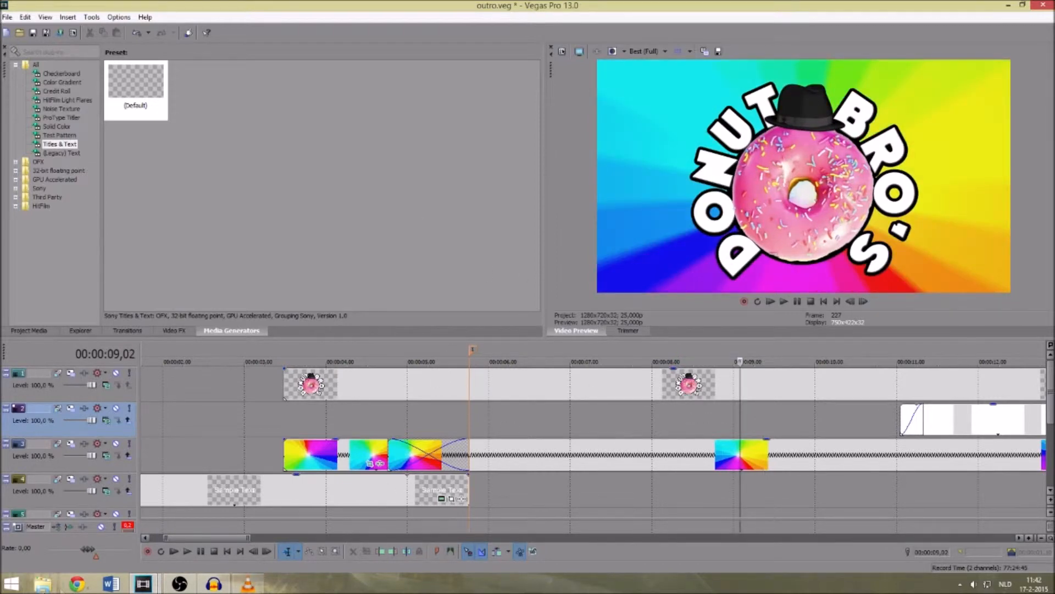
- Switch to the project with the Eye Candy title, play it from the start and pause after the title scene ends
{"action": "mouse_move", "coordinate": [143, 582]}
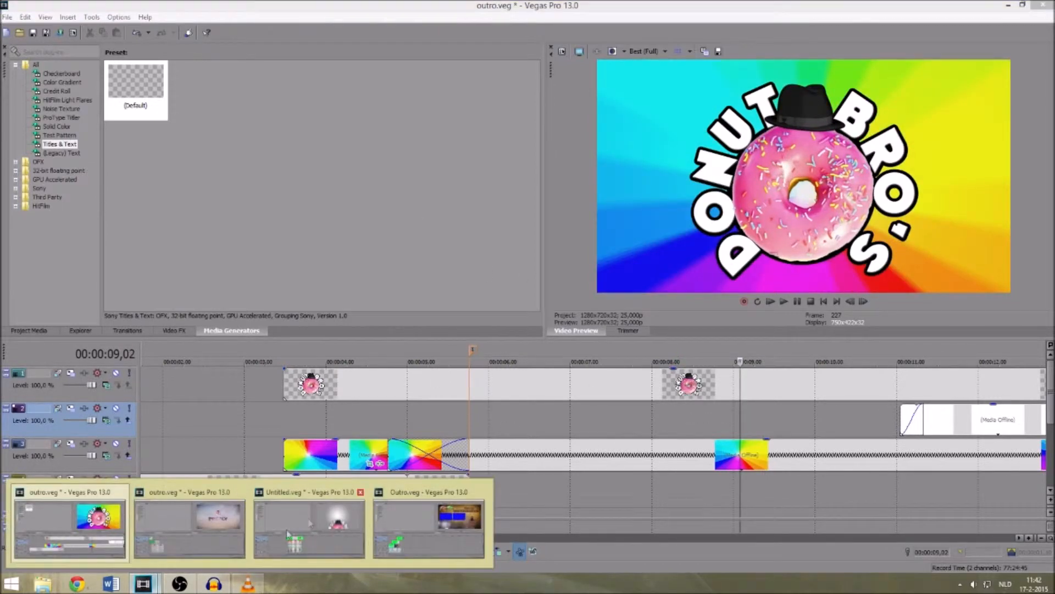
{"action": "left_click", "coordinate": [209, 541]}
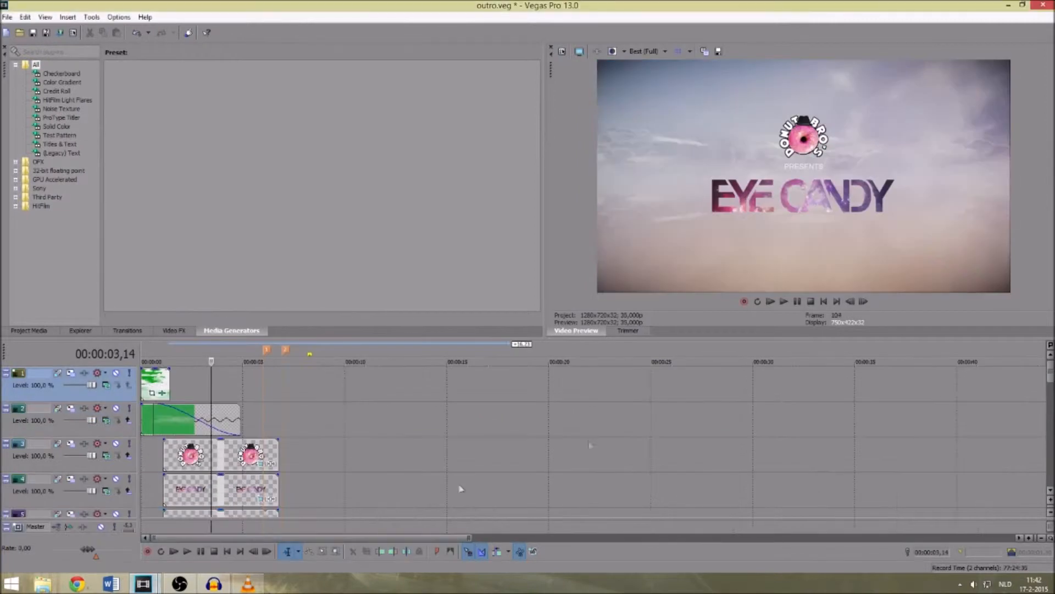
{"action": "left_click", "coordinate": [200, 373]}
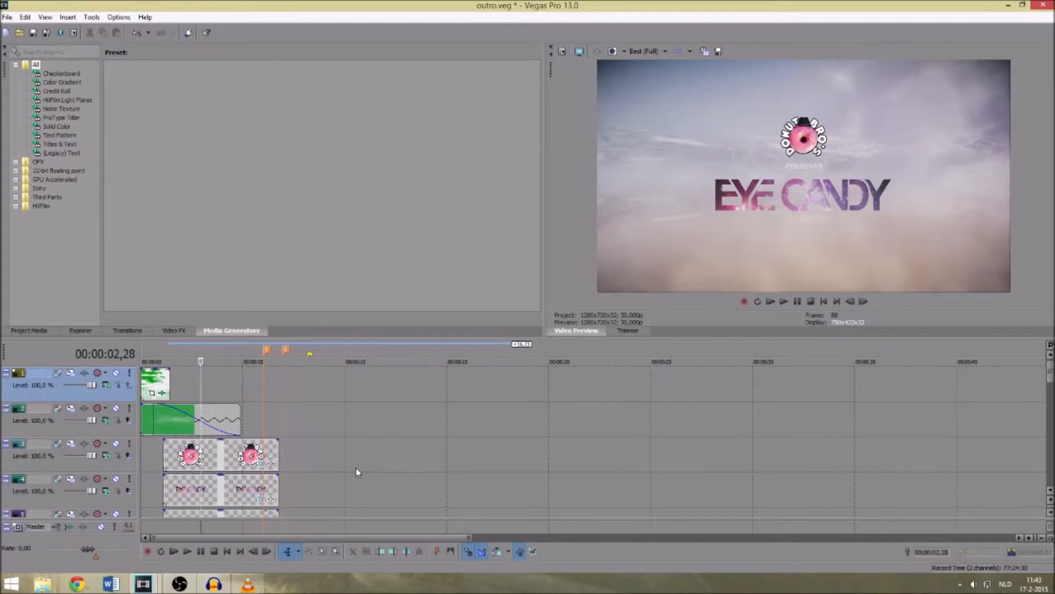
{"action": "left_click", "coordinate": [770, 302]}
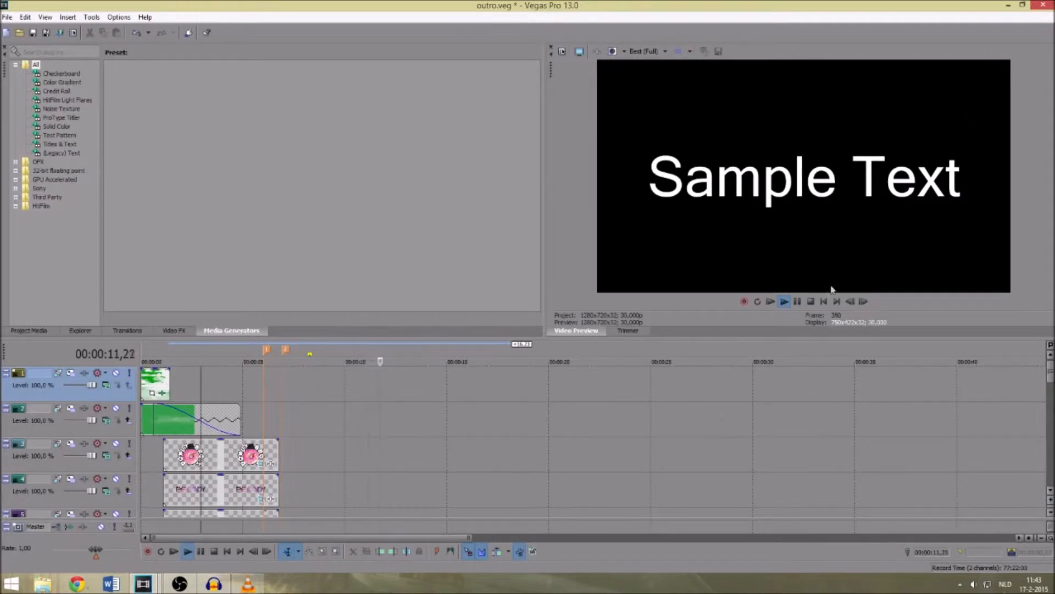
{"action": "left_click", "coordinate": [797, 301]}
- Examine the opening clouds and the Eye Candy title, replaying from near the start and again from about 4 seconds
{"action": "left_click", "coordinate": [154, 379]}
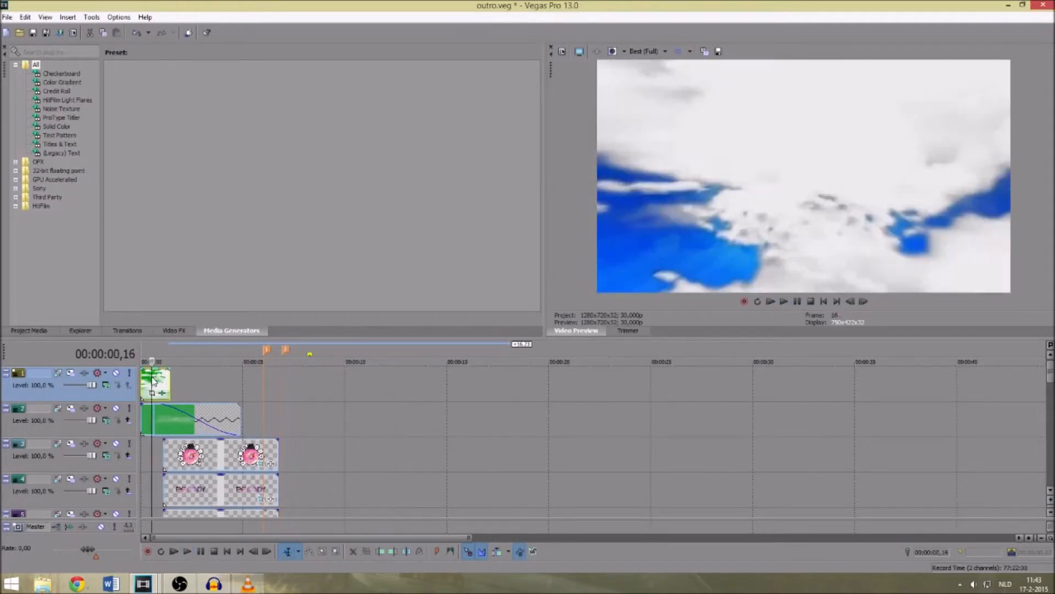
{"action": "left_click", "coordinate": [201, 391]}
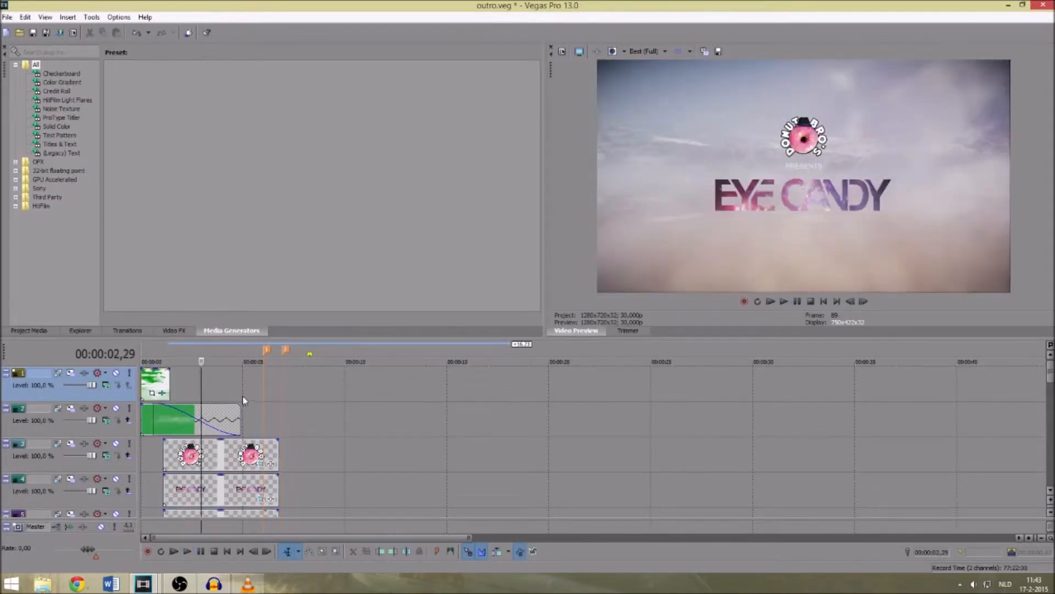
{"action": "left_click", "coordinate": [147, 382]}
{"action": "key", "text": "space"}
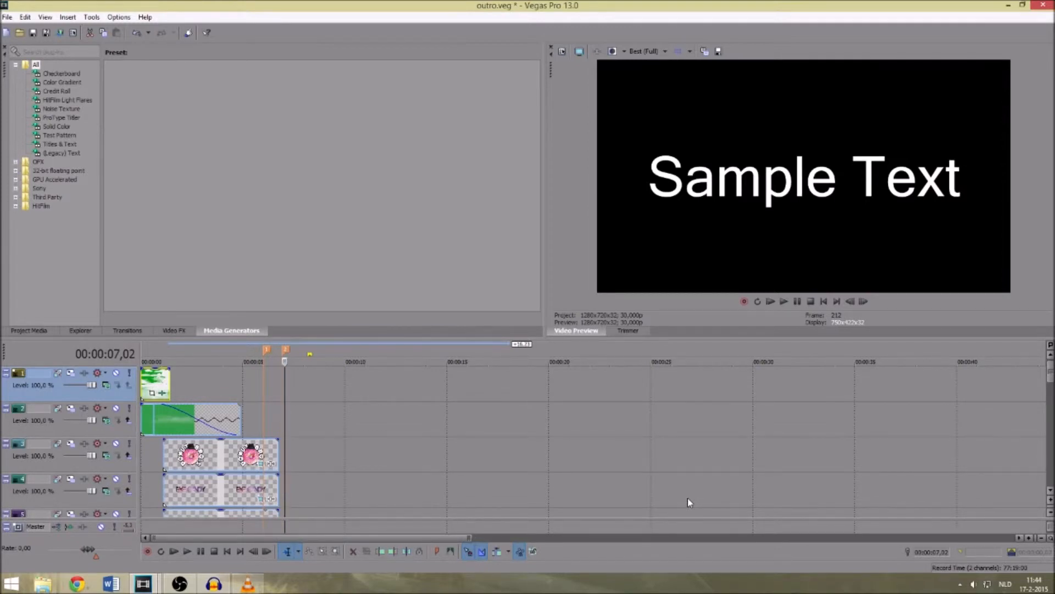
{"action": "left_click", "coordinate": [221, 394]}
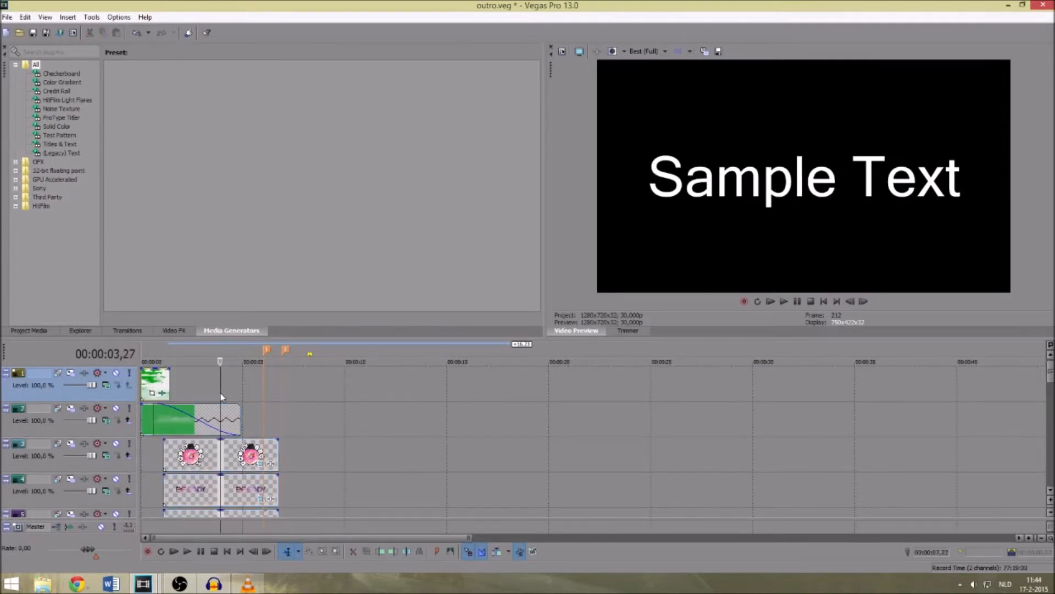
{"action": "key", "text": "space"}
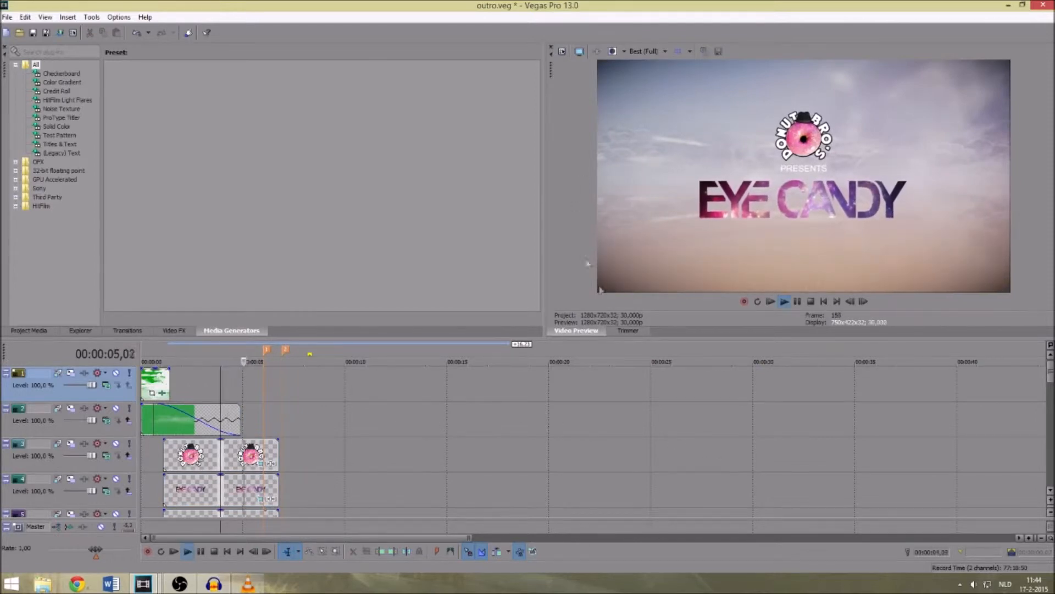
- Extend the end of the music clip on audio track 17 by about 31 seconds
{"action": "scroll", "coordinate": [467, 406], "scroll_direction": "down", "scroll_amount": 7}
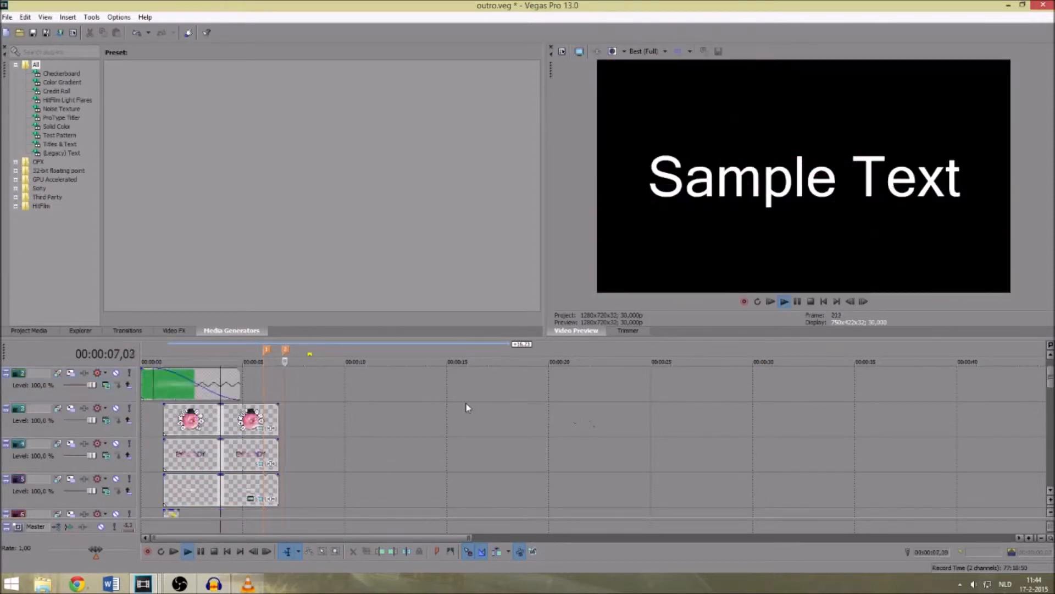
{"action": "scroll", "coordinate": [416, 429], "scroll_direction": "down", "scroll_amount": 2}
{"action": "scroll", "coordinate": [415, 430], "scroll_direction": "down", "scroll_amount": 7}
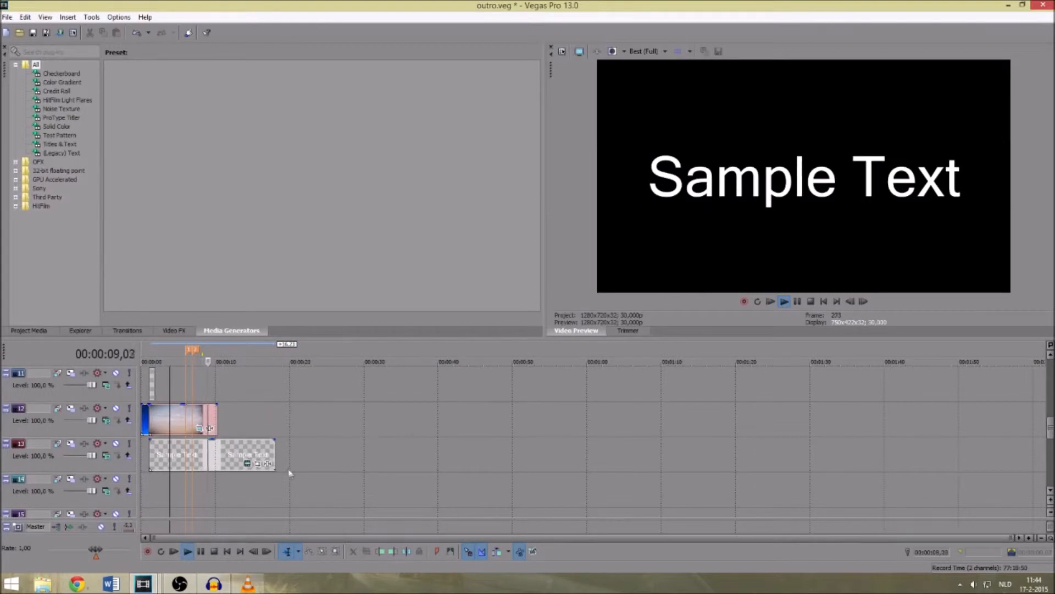
{"action": "scroll", "coordinate": [279, 471], "scroll_direction": "down", "scroll_amount": 2}
{"action": "left_click_drag", "start_coordinate": [235, 457], "coordinate": [471, 459]}
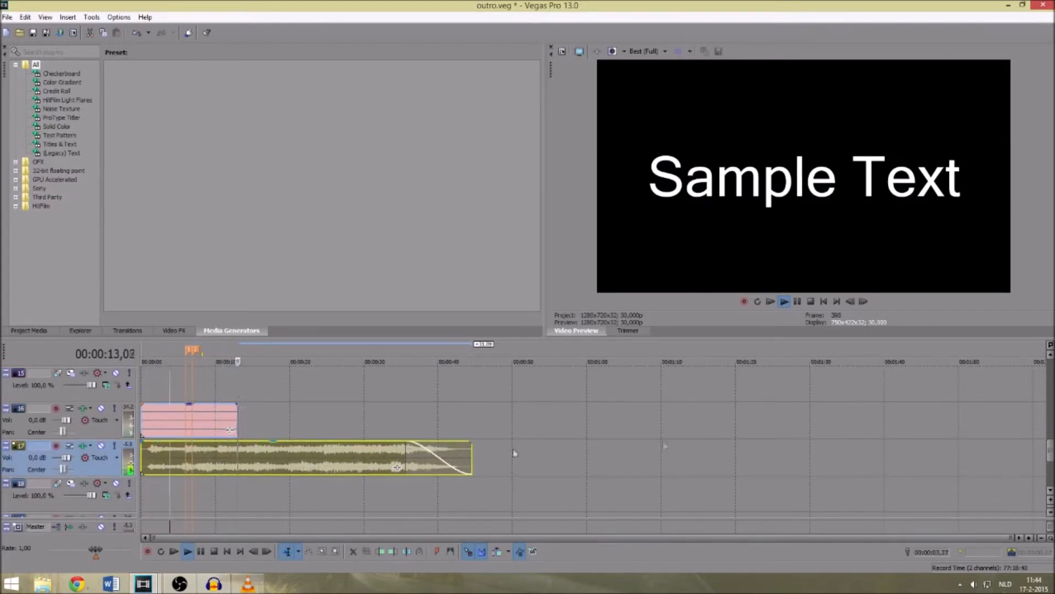
- Review the tracks above the music clip, placing the playback position at about 23 seconds and returning to the first track
{"action": "scroll", "coordinate": [444, 432], "scroll_direction": "up", "scroll_amount": 5}
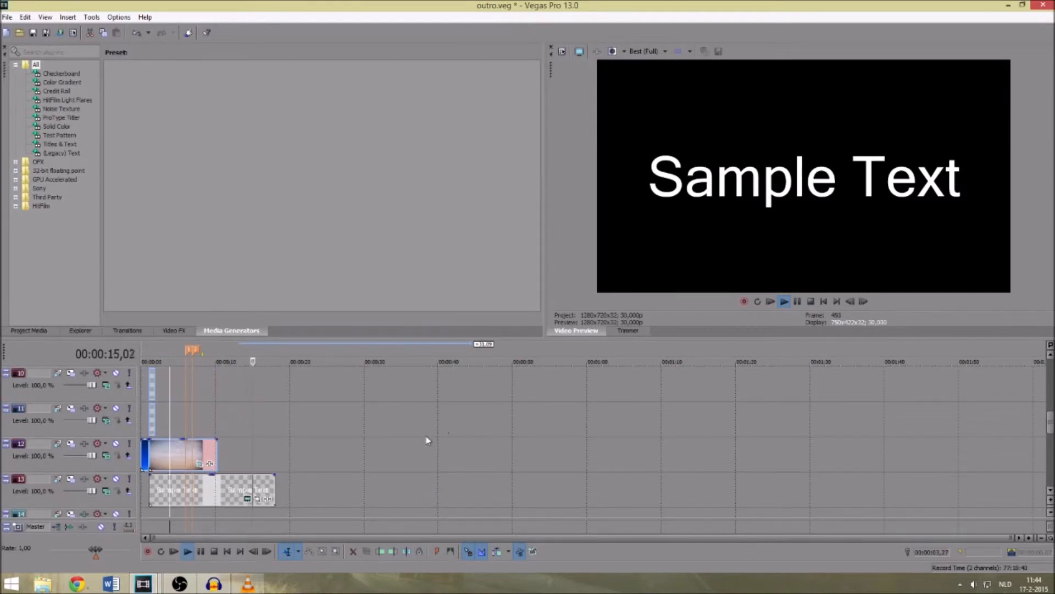
{"action": "scroll", "coordinate": [275, 478], "scroll_direction": "down", "scroll_amount": 3}
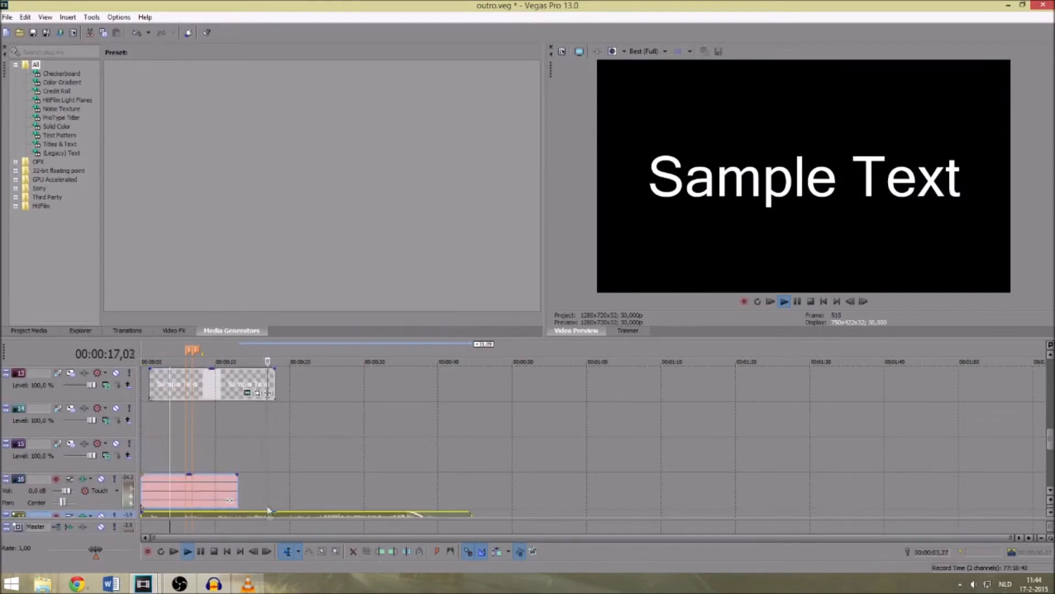
{"action": "left_click", "coordinate": [312, 406]}
{"action": "scroll", "coordinate": [312, 407], "scroll_direction": "up", "scroll_amount": 12}
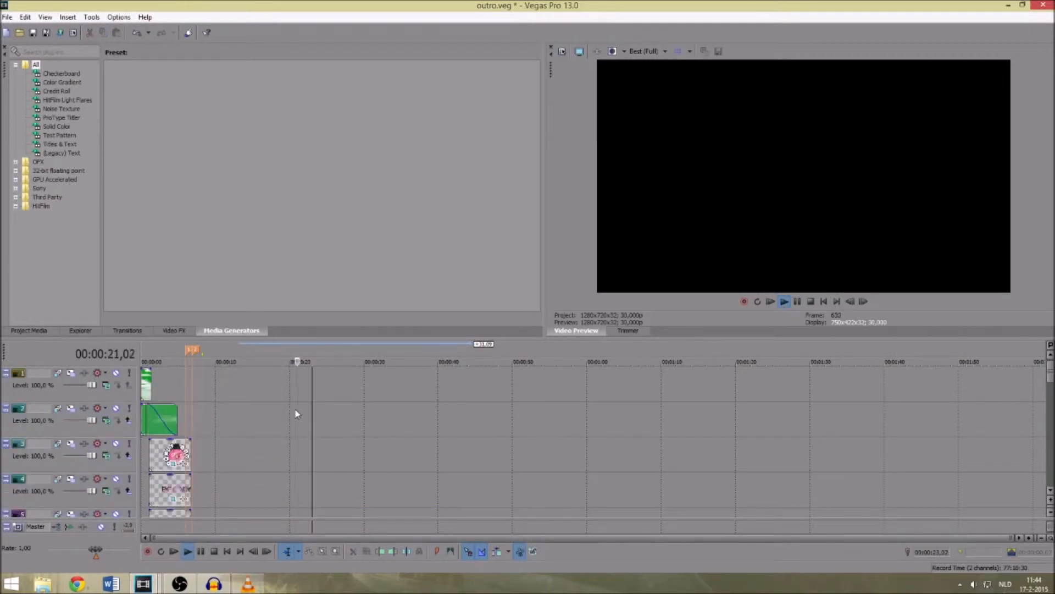
{"action": "scroll", "coordinate": [283, 415], "scroll_direction": "up", "scroll_amount": 1}
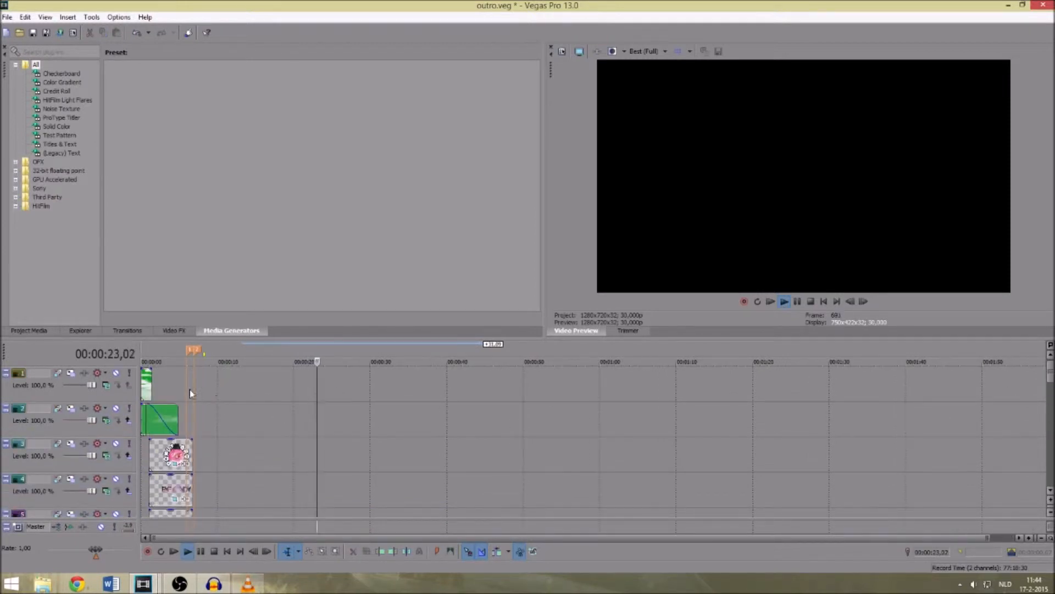
- Place the playback position at about 2 seconds in the Eye Candy project and compare it with the Donut Bros. intro project
{"action": "left_click", "coordinate": [157, 382]}
{"action": "mouse_move", "coordinate": [144, 584]}
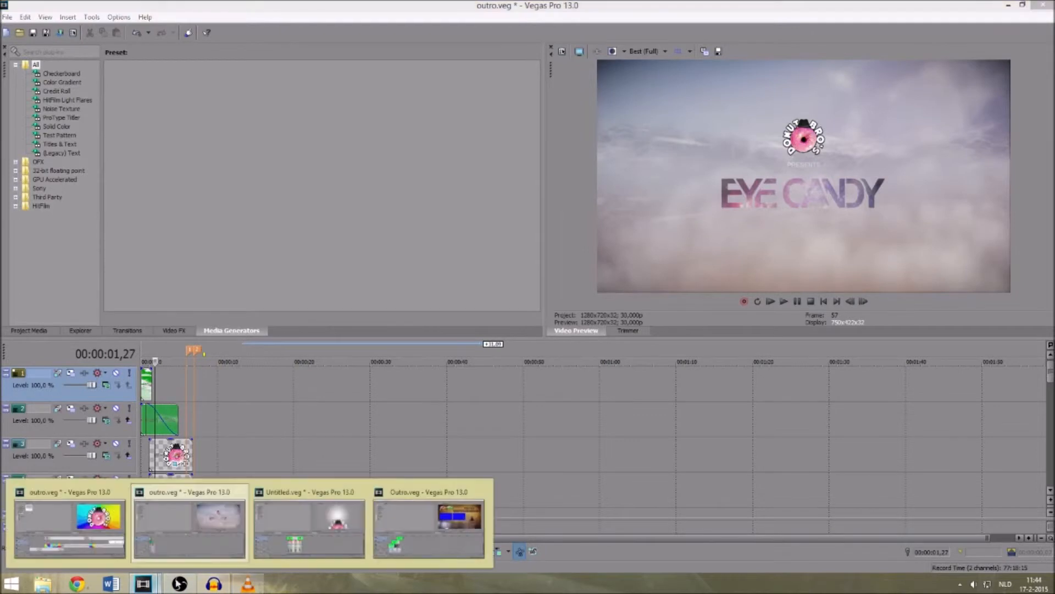
{"action": "left_click", "coordinate": [317, 541]}
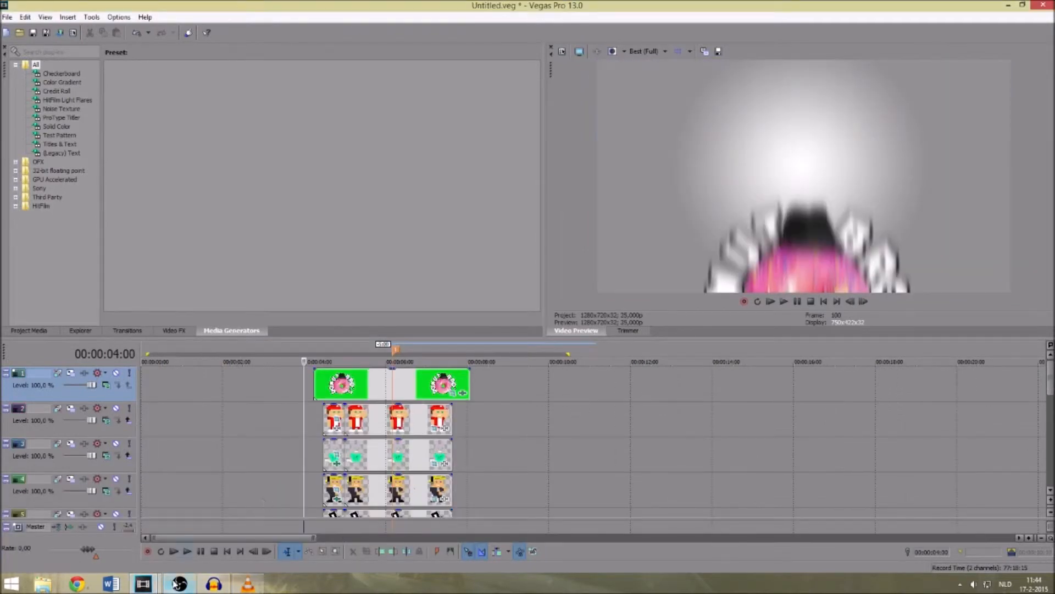
{"action": "left_click", "coordinate": [266, 528]}
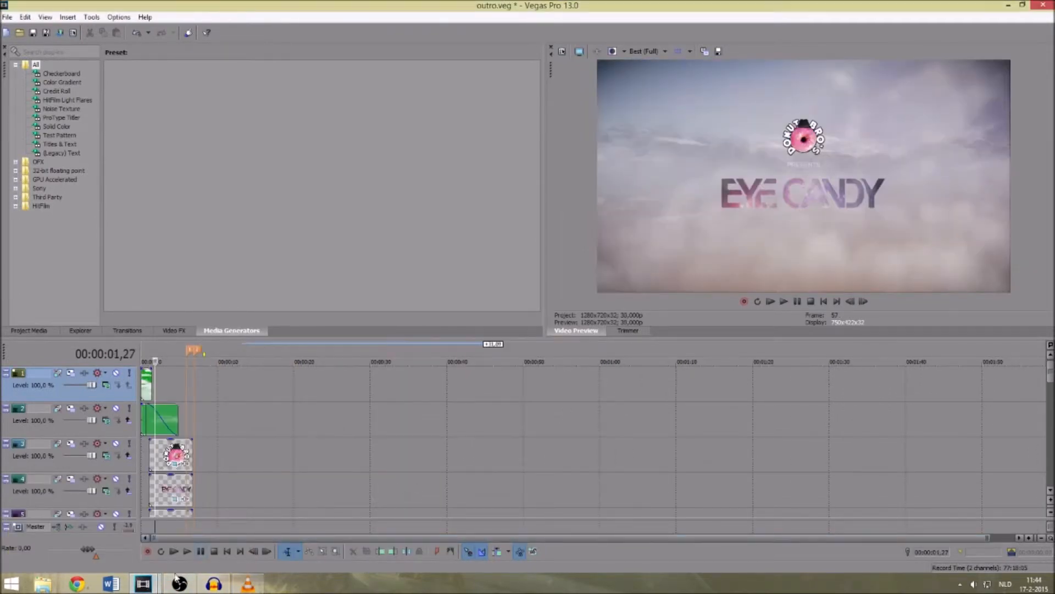
- Switch to the rainbow logo outro project, play it from the start and pause at about 5 seconds
{"action": "left_click", "coordinate": [379, 511]}
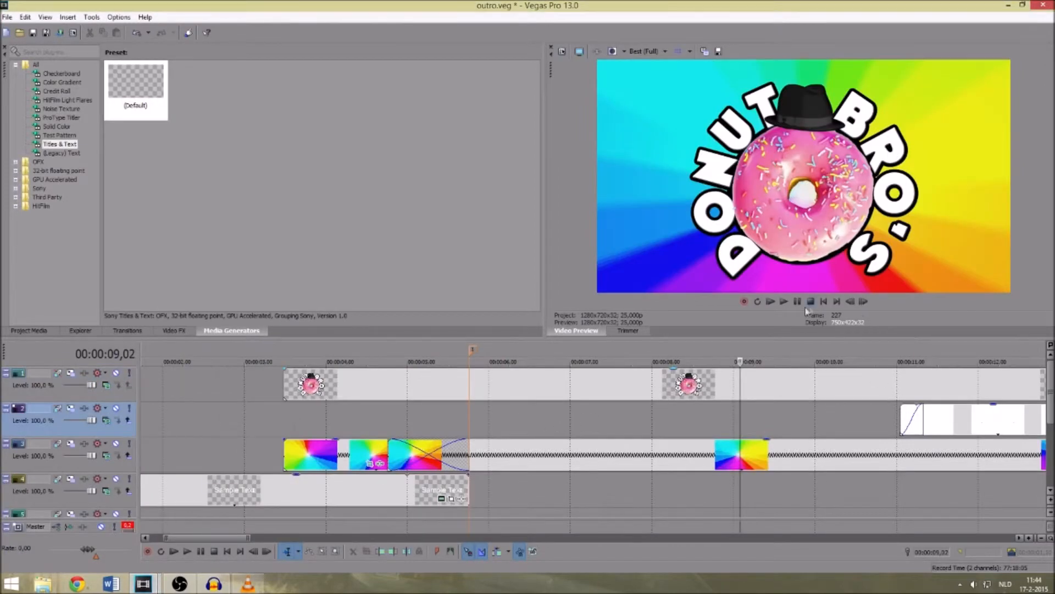
{"action": "left_click", "coordinate": [770, 301]}
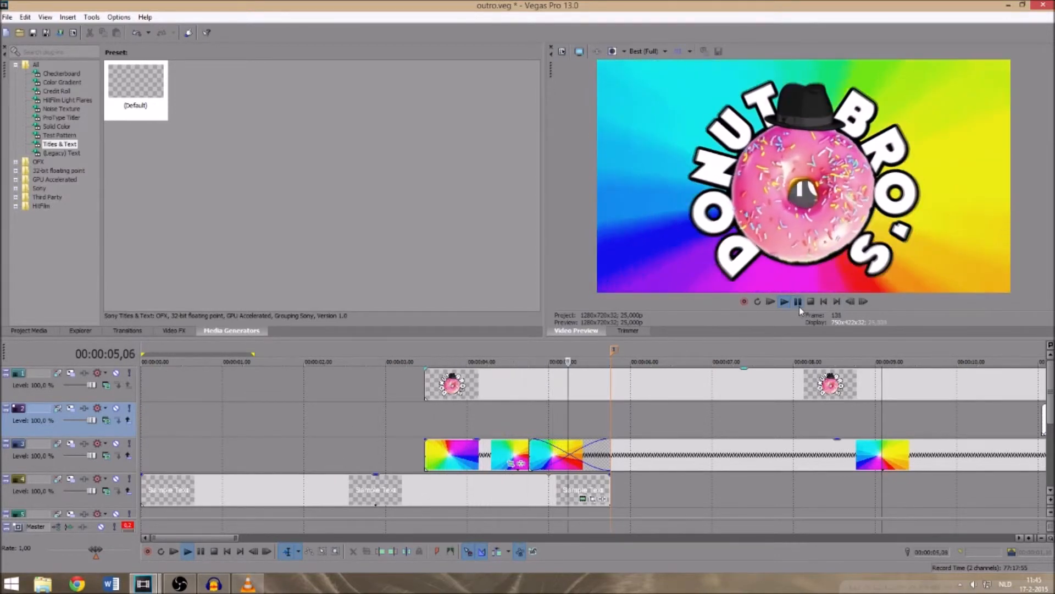
{"action": "left_click", "coordinate": [799, 303]}
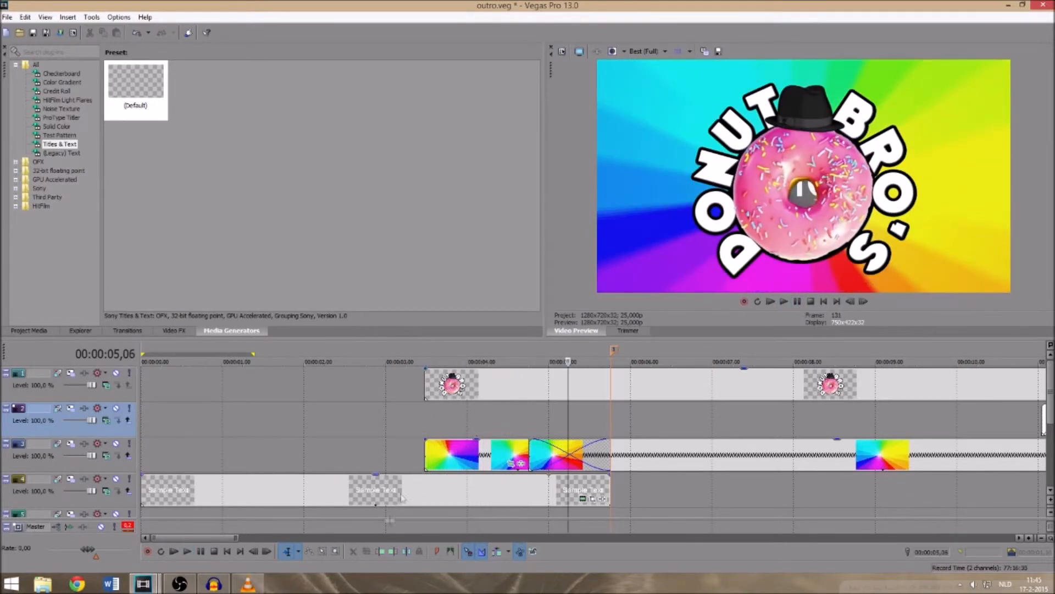
- Switch to VLC Media Player, play final 2.avi and replay it from the start
{"action": "left_click", "coordinate": [143, 584]}
{"action": "left_click", "coordinate": [241, 584]}
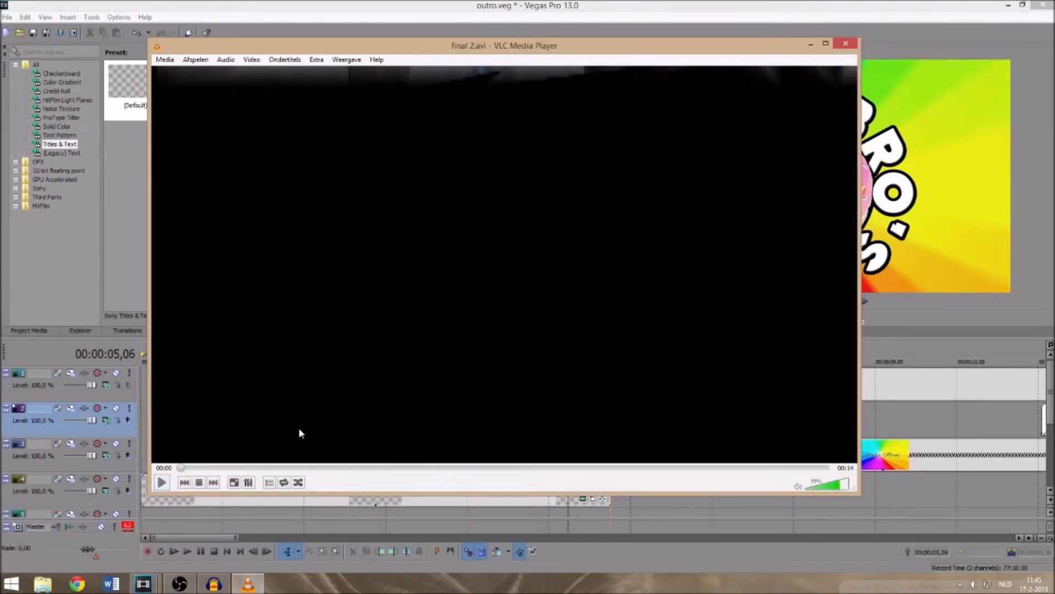
{"action": "left_click", "coordinate": [161, 482]}
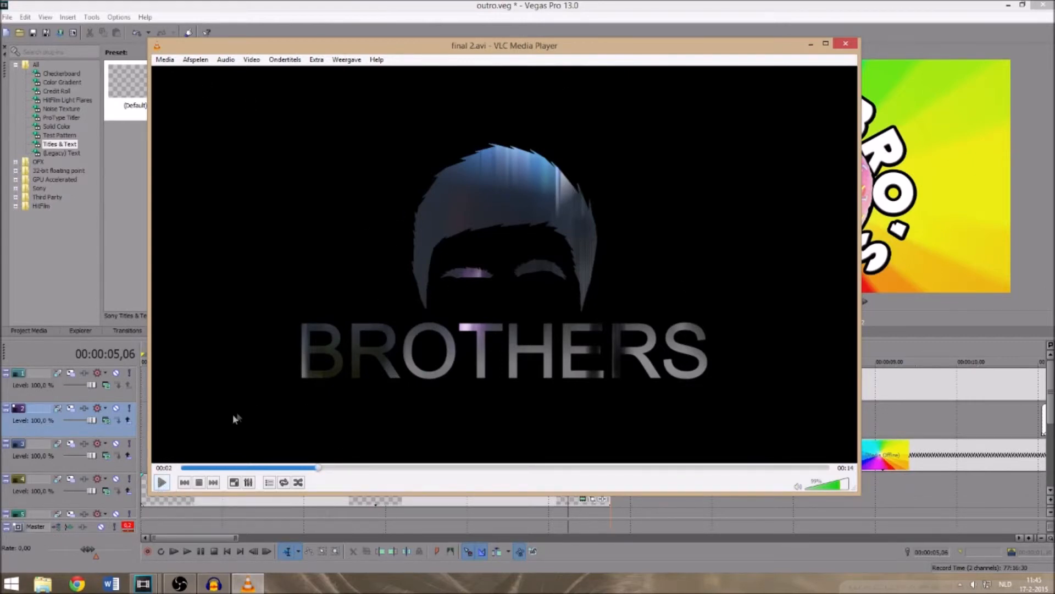
{"action": "left_click", "coordinate": [161, 482]}
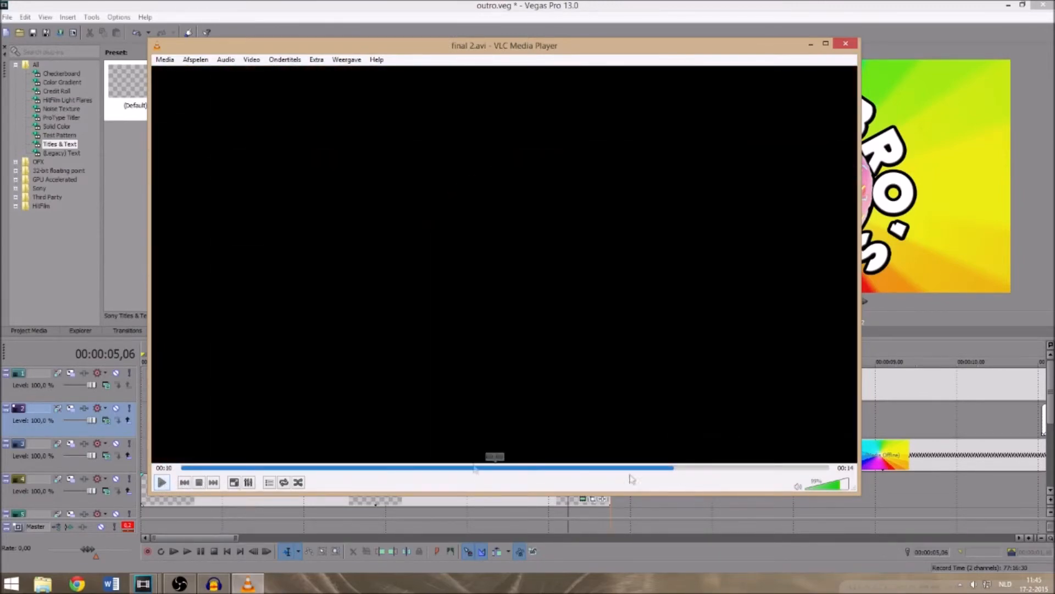
{"action": "left_click", "coordinate": [181, 468]}
{"action": "left_click", "coordinate": [161, 482]}
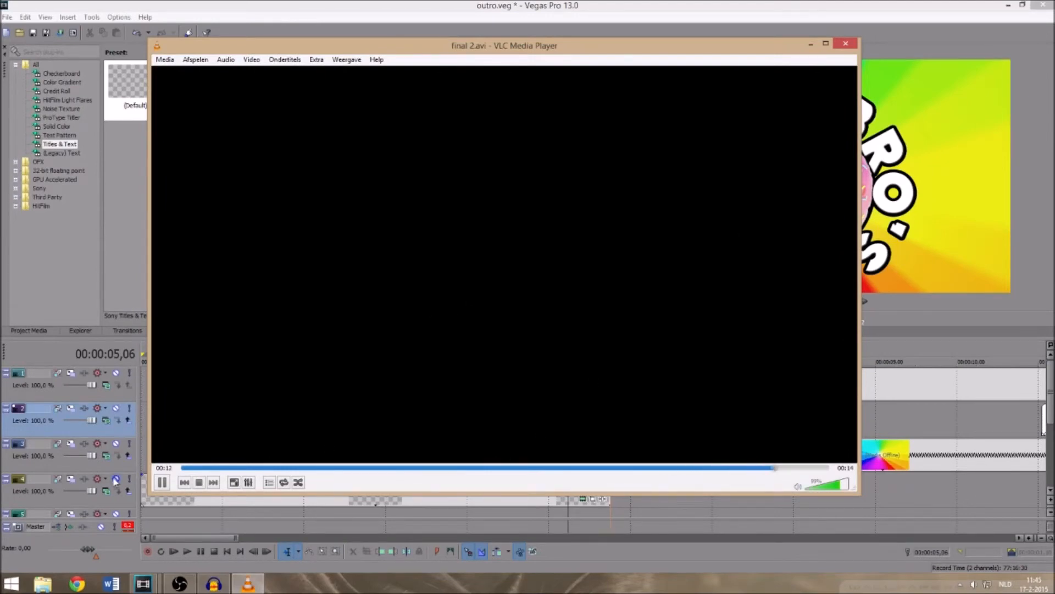
- Scrub through final 2.avi to examine the Brothers logo reveal and the moving backgrounds, ending at about 12 seconds
{"action": "left_click_drag", "start_coordinate": [370, 468], "coordinate": [476, 467]}
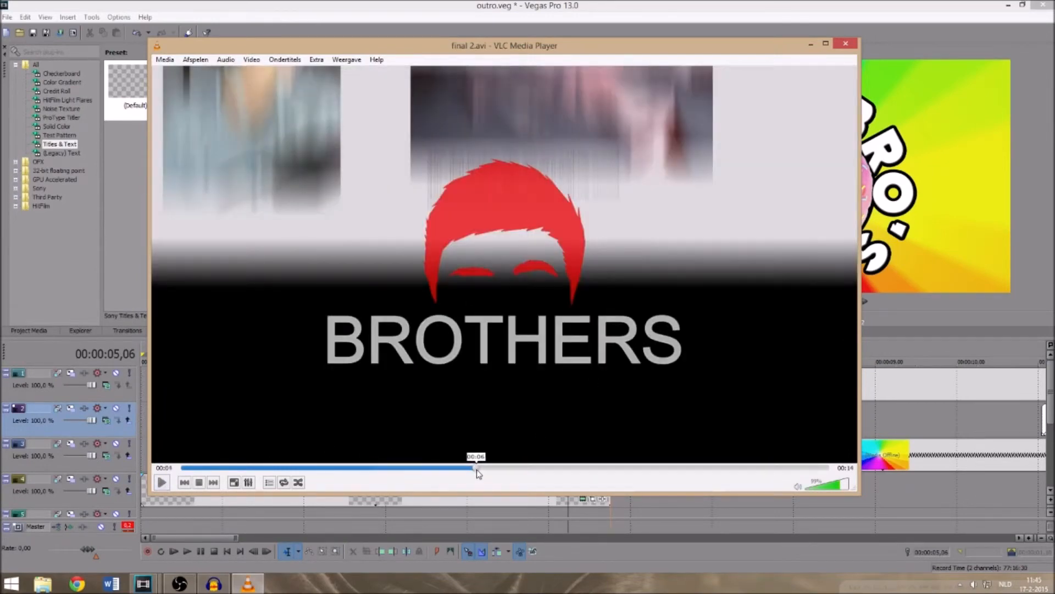
{"action": "left_click_drag", "start_coordinate": [552, 467], "coordinate": [666, 478]}
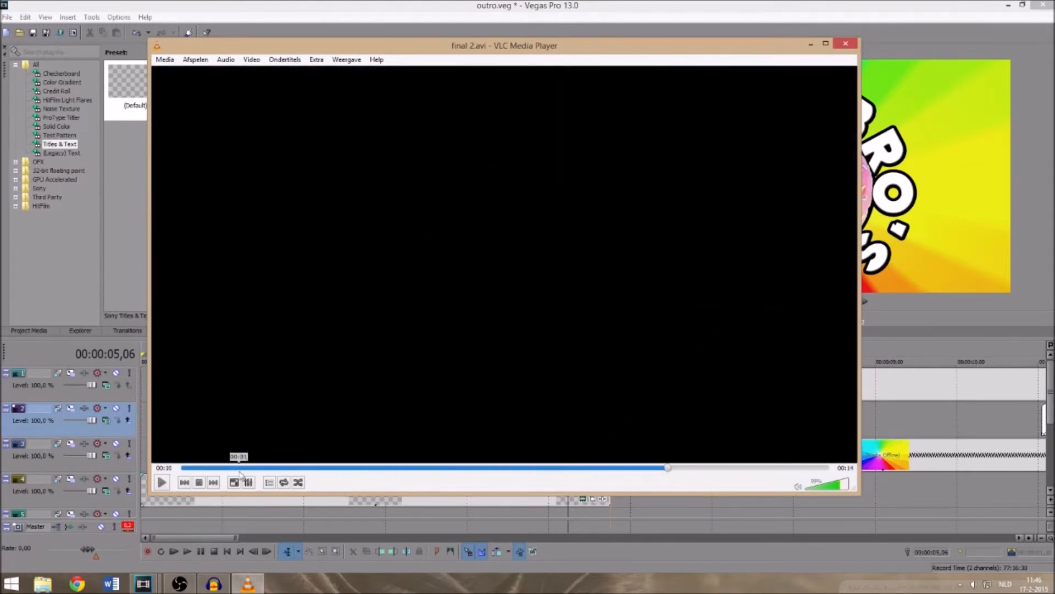
{"action": "left_click_drag", "start_coordinate": [201, 469], "coordinate": [290, 477]}
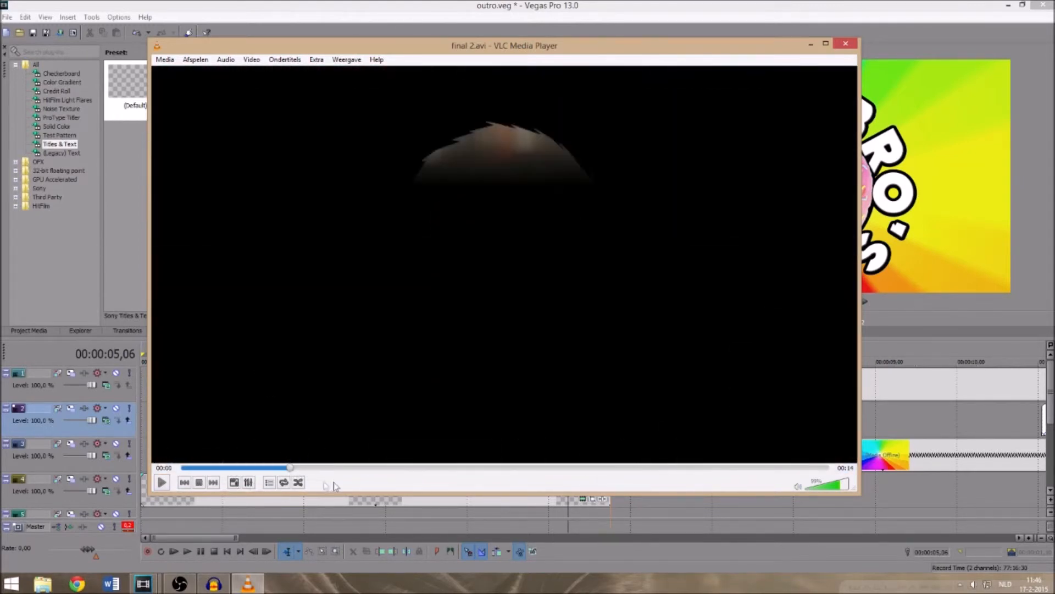
{"action": "left_click_drag", "start_coordinate": [357, 471], "coordinate": [425, 475]}
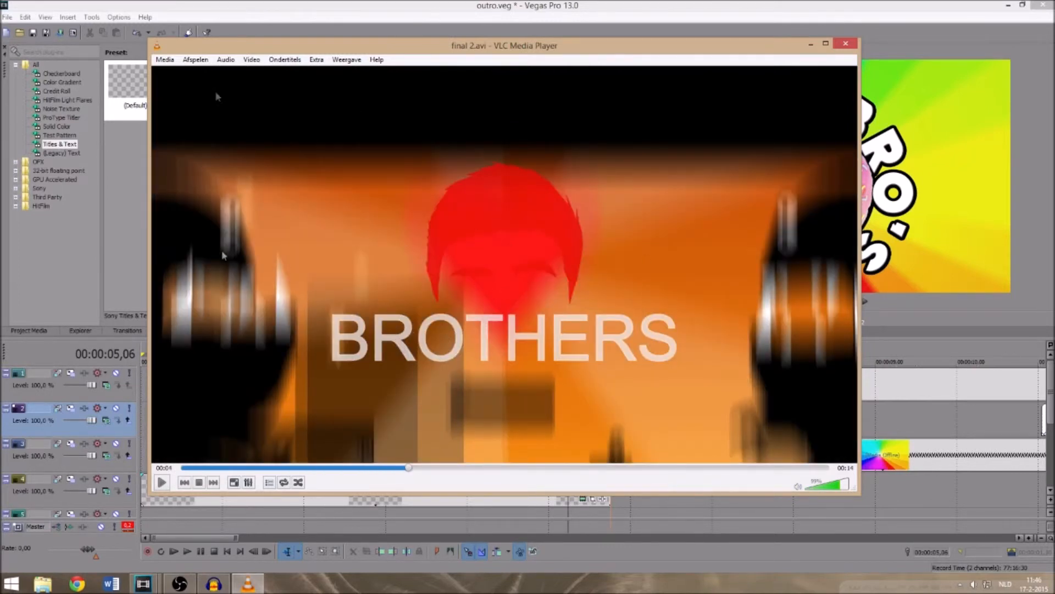
{"action": "left_click_drag", "start_coordinate": [420, 478], "coordinate": [742, 468]}
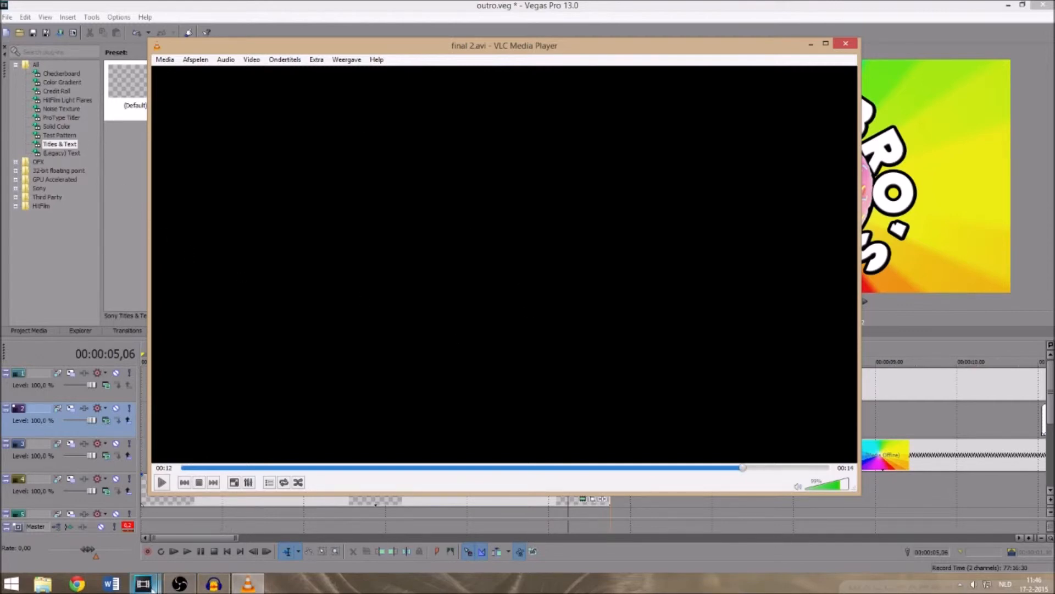
- Switch to Vegas Pro's Outro.veg project with the Join the Brotherhood screen, play it from the start and pause after it ends
{"action": "left_click", "coordinate": [157, 587]}
{"action": "left_click", "coordinate": [428, 529]}
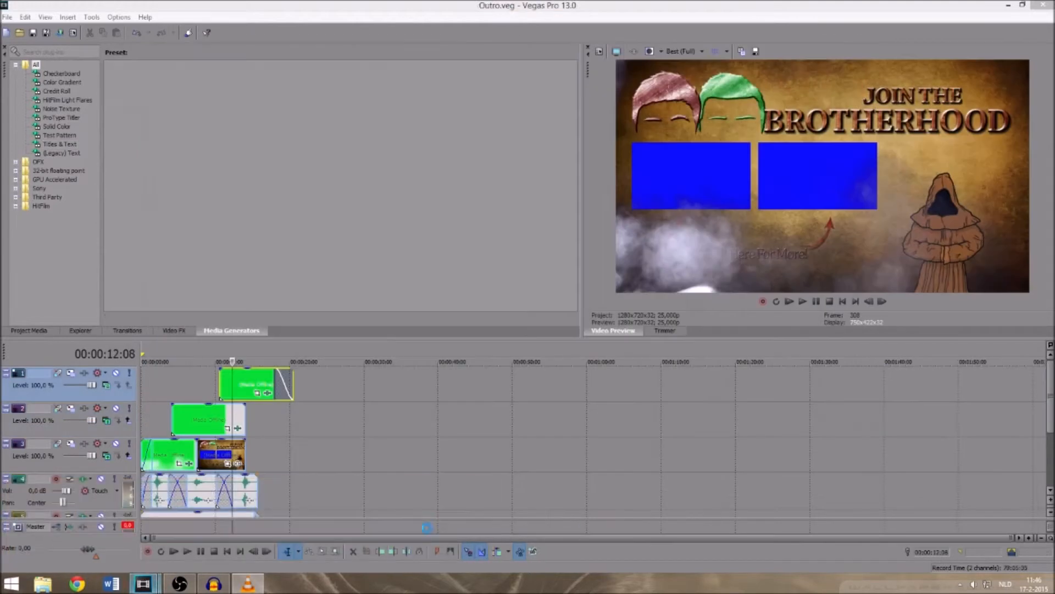
{"action": "left_click", "coordinate": [787, 301]}
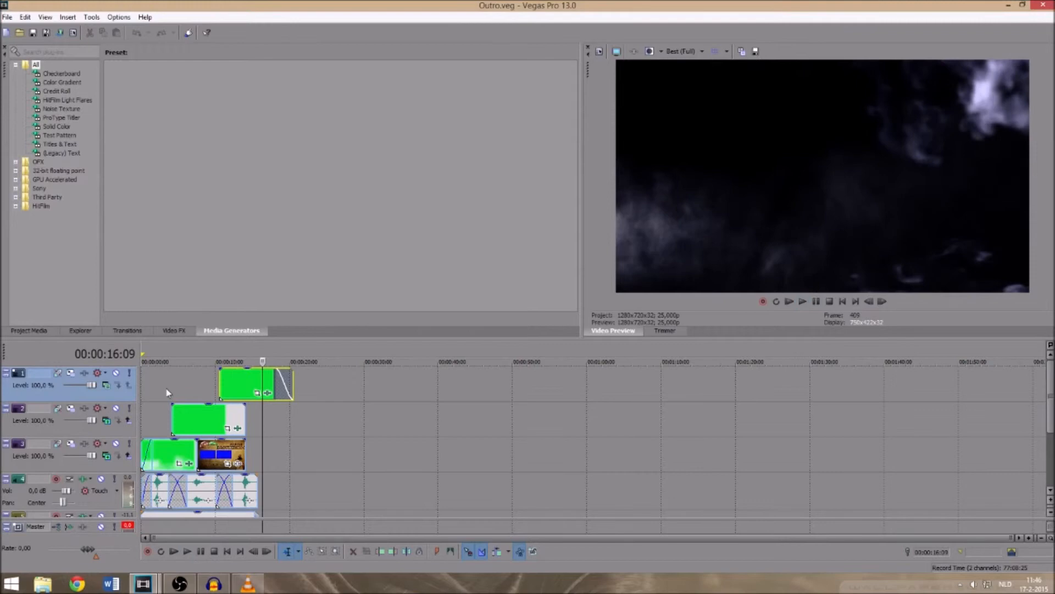
{"action": "left_click", "coordinate": [817, 302]}
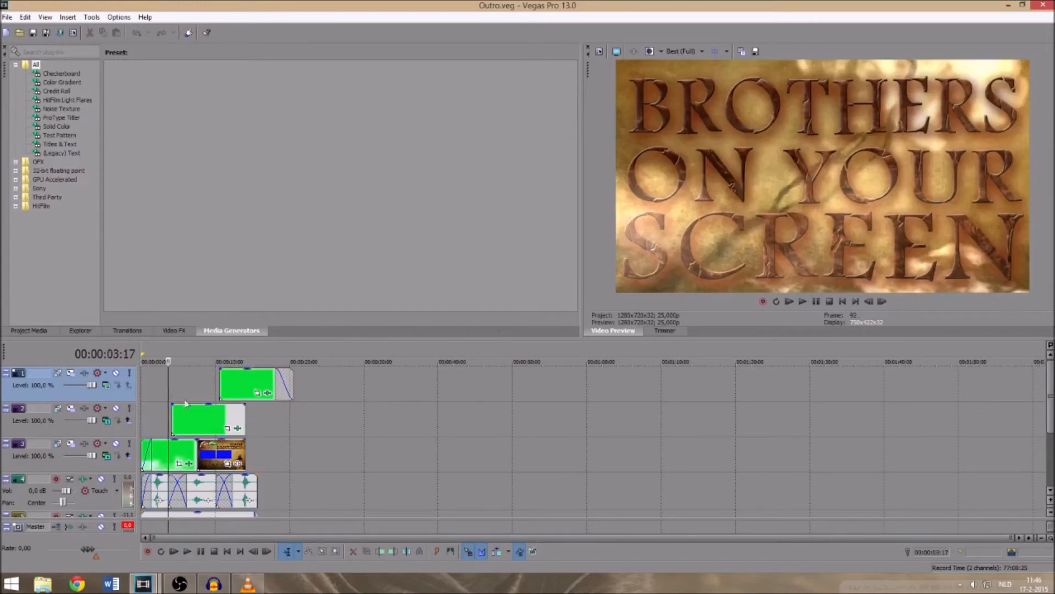
- Replay the change from the Brothers on Your Screen title to the Join the Brotherhood screen, and again from about 12 seconds
{"action": "key", "text": "space"}
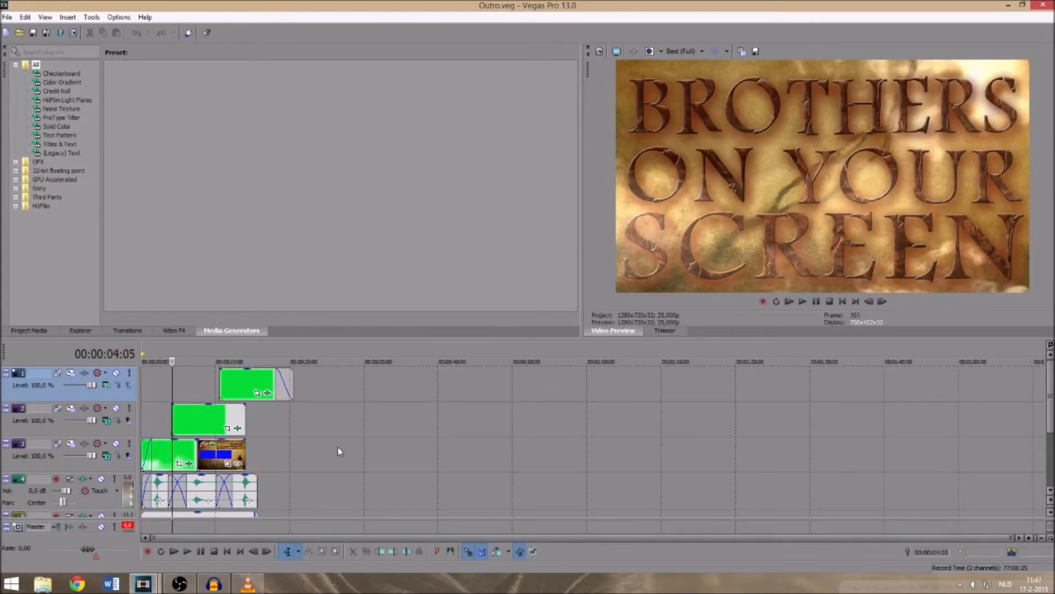
{"action": "key", "text": "space"}
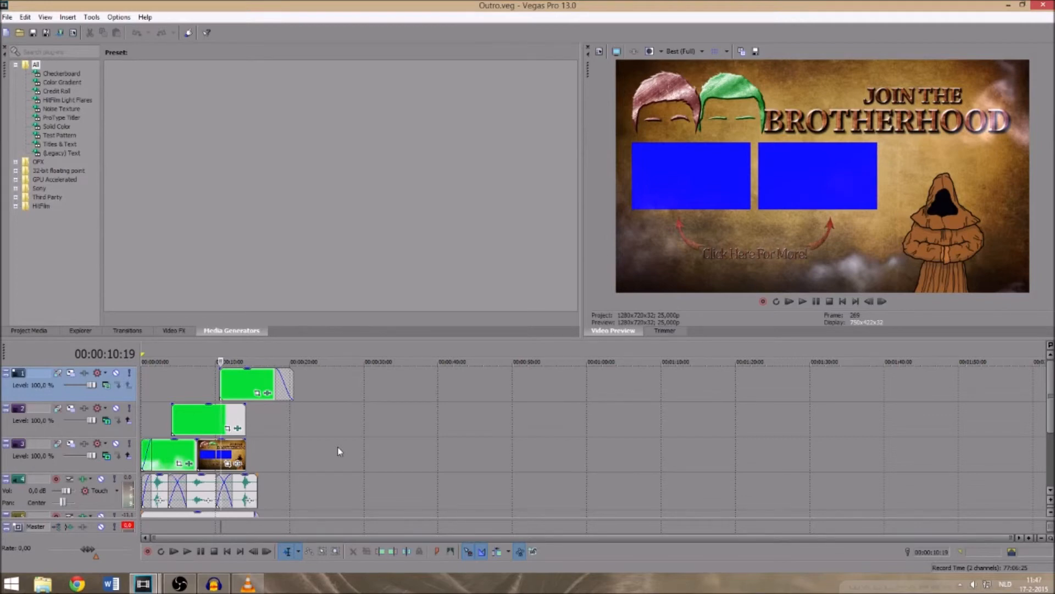
{"action": "key", "text": "space"}
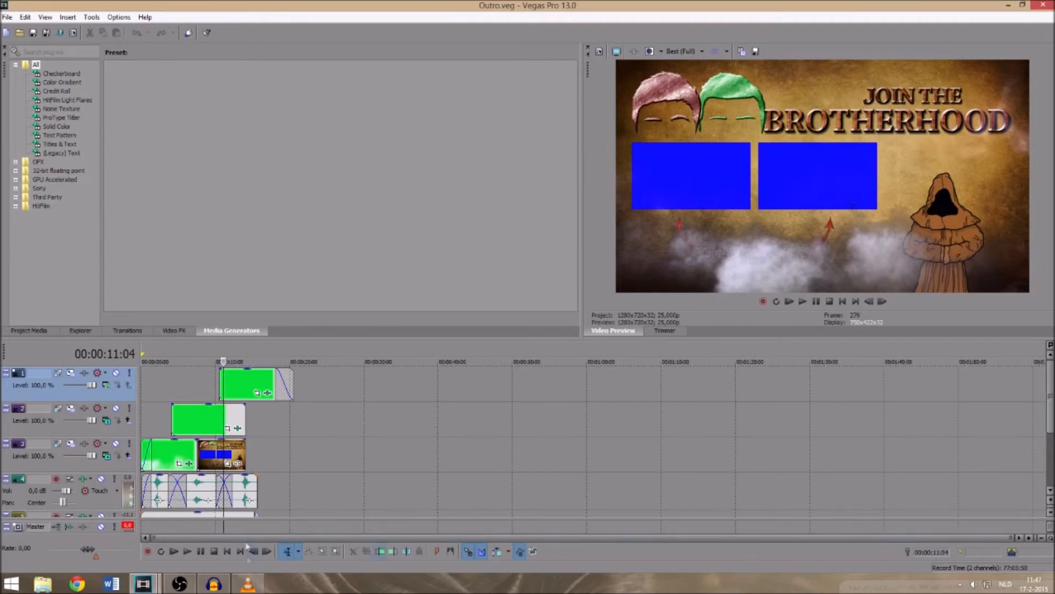
{"action": "left_click", "coordinate": [232, 400]}
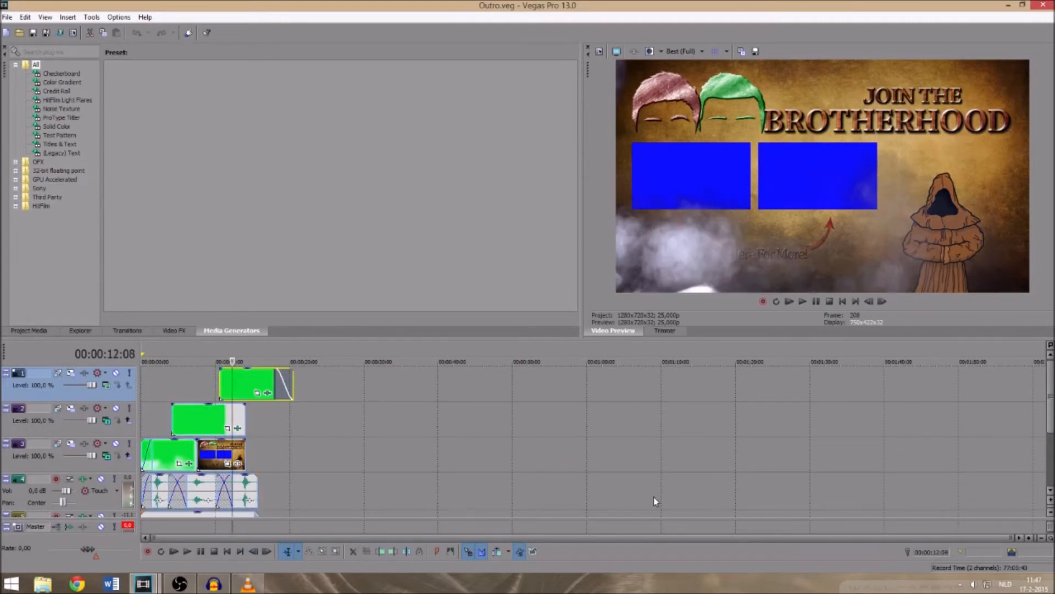
{"action": "key", "text": "space"}
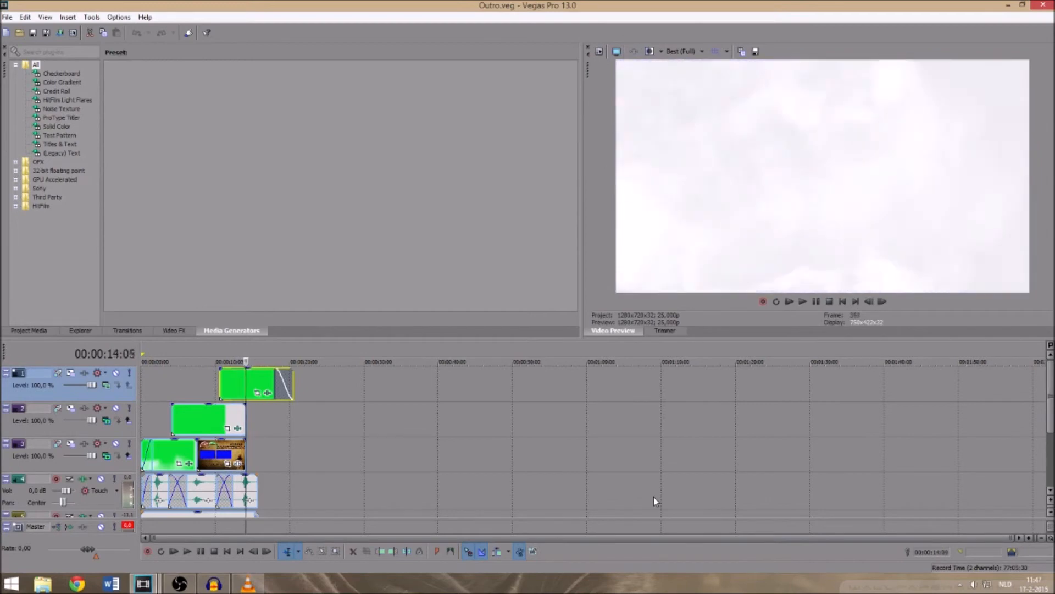
- Move the playback position backward from about 14 to 1.5 seconds, examining the smoke and flash transitions between the scenes
{"action": "key", "text": "Return"}
{"action": "key", "text": "Left"}
{"action": "key", "text": "Left"}
{"action": "key", "text": "Left"}
{"action": "key", "text": "Left"}
{"action": "key", "text": "Left"}
{"action": "key", "text": "Left"}
{"action": "key", "text": "Left"}
{"action": "key", "text": "Left"}
{"action": "key", "text": "Left"}
{"action": "key", "text": "Left"}
{"action": "key", "text": "Left"}
{"action": "key", "text": "Left"}
{"action": "key", "text": "Left"}
{"action": "key", "text": "Left"}
{"action": "key", "text": "Left"}
{"action": "key", "text": "Left"}
{"action": "key", "text": "Left"}
{"action": "key", "text": "Left"}
{"action": "key", "text": "Left"}
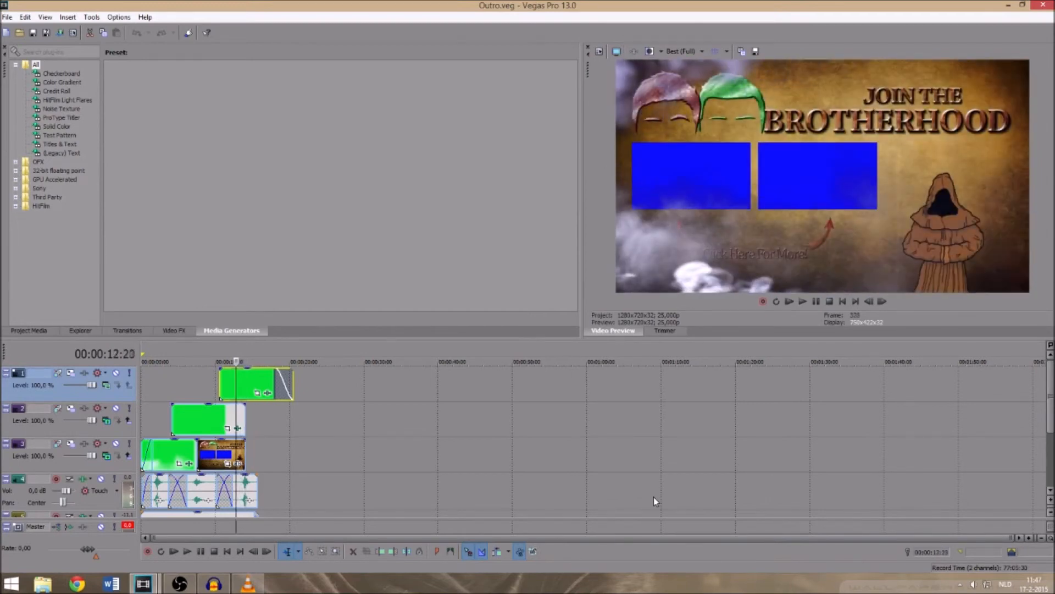
{"action": "key", "text": "Left"}
{"action": "key", "text": "Left"}
{"action": "key", "text": "Left"}
{"action": "key", "text": "Left"}
{"action": "key", "text": "Left"}
{"action": "key", "text": "Left"}
{"action": "key", "text": "Left"}
{"action": "key", "text": "Left"}
{"action": "key", "text": "Left"}
{"action": "key", "text": "Left"}
{"action": "key", "text": "Left"}
{"action": "key", "text": "Left"}
{"action": "key", "text": "Left"}
{"action": "key", "text": "Left"}
{"action": "key", "text": "Left"}
{"action": "key", "text": "Left"}
{"action": "key", "text": "Left"}
{"action": "key", "text": "Left"}
{"action": "key", "text": "Left"}
{"action": "key", "text": "Left"}
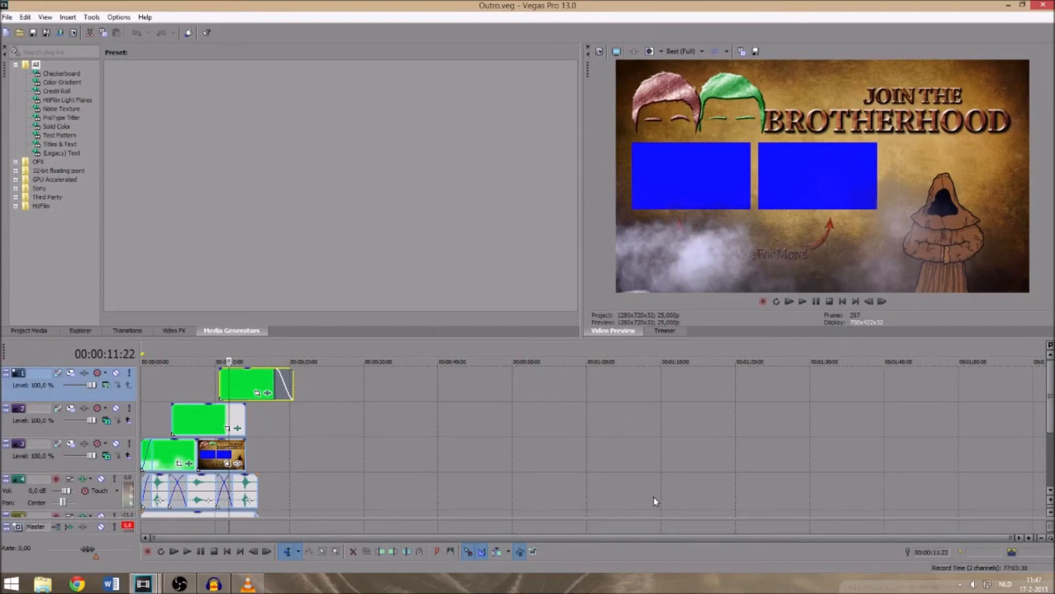
{"action": "key", "text": "Left"}
{"action": "key", "text": "alt+Left"}
{"action": "key", "text": "alt+Left"}
{"action": "key", "text": "alt+Left"}
{"action": "key", "text": "alt+Left"}
{"action": "key", "text": "alt+Left"}
{"action": "key", "text": "alt+Left"}
{"action": "key", "text": "alt+Left"}
{"action": "key", "text": "alt+Left"}
{"action": "key", "text": "alt+Left"}
{"action": "key", "text": "alt+Left"}
{"action": "key", "text": "alt+Left"}
{"action": "key", "text": "alt+Left"}
{"action": "key", "text": "alt+Left"}
{"action": "key", "text": "alt+Left"}
{"action": "key", "text": "alt+Left"}
{"action": "key", "text": "alt+Left"}
{"action": "key", "text": "alt+Left"}
{"action": "key", "text": "alt+Left"}
{"action": "key", "text": "alt+Left"}
{"action": "key", "text": "alt+Left"}
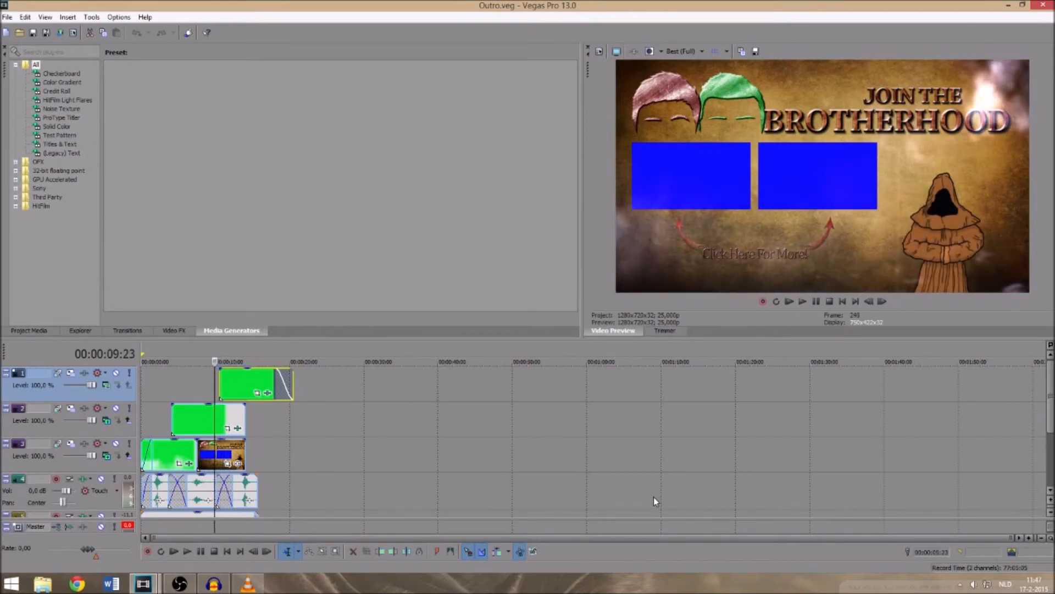
{"action": "key", "text": "Left"}
{"action": "key", "text": "Left"}
{"action": "key", "text": "Left"}
{"action": "key", "text": "Left"}
{"action": "key", "text": "Left"}
{"action": "key", "text": "Left"}
{"action": "key", "text": "Left"}
{"action": "key", "text": "Left"}
{"action": "key", "text": "Left"}
{"action": "key", "text": "Left"}
{"action": "key", "text": "Left"}
{"action": "key", "text": "Left"}
{"action": "key", "text": "Left"}
{"action": "key", "text": "Left"}
{"action": "key", "text": "Left"}
{"action": "key", "text": "Left"}
{"action": "key", "text": "Left"}
{"action": "key", "text": "Left"}
{"action": "key", "text": "Left"}
{"action": "key", "text": "Left"}
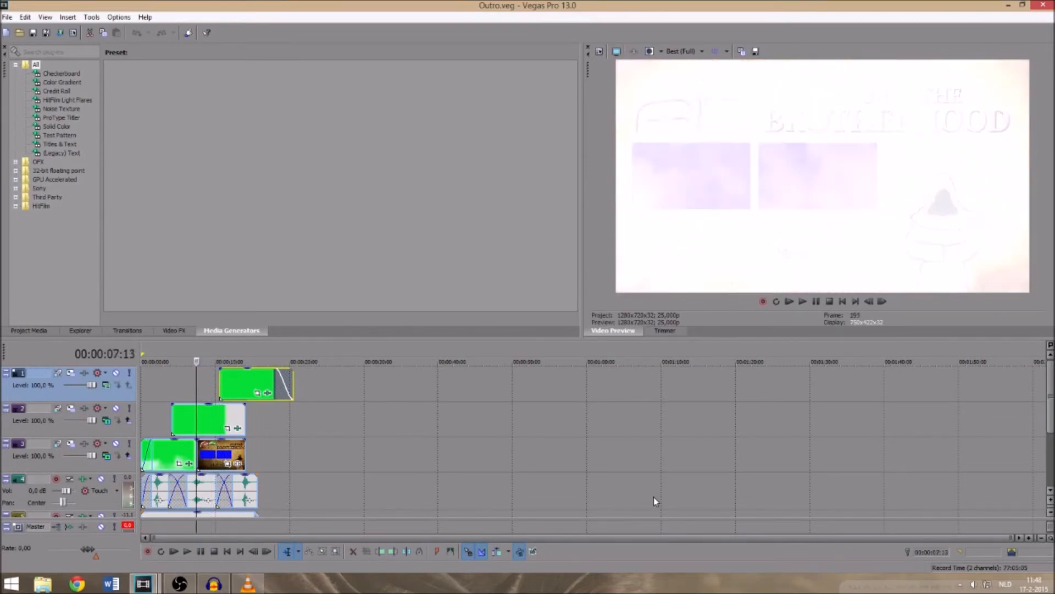
{"action": "key", "text": "Left"}
{"action": "key", "text": "Left"}
{"action": "key", "text": "Left"}
{"action": "key", "text": "Left"}
{"action": "key", "text": "Left"}
{"action": "key", "text": "Left"}
{"action": "key", "text": "Left"}
{"action": "key", "text": "Left"}
{"action": "key", "text": "Left"}
{"action": "key", "text": "Left"}
{"action": "key", "text": "Left"}
{"action": "key", "text": "Left"}
{"action": "key", "text": "Left"}
{"action": "key", "text": "Left"}
{"action": "key", "text": "Left"}
{"action": "key", "text": "Left"}
{"action": "key", "text": "Left"}
{"action": "key", "text": "Left"}
{"action": "key", "text": "Left"}
{"action": "key", "text": "Left"}
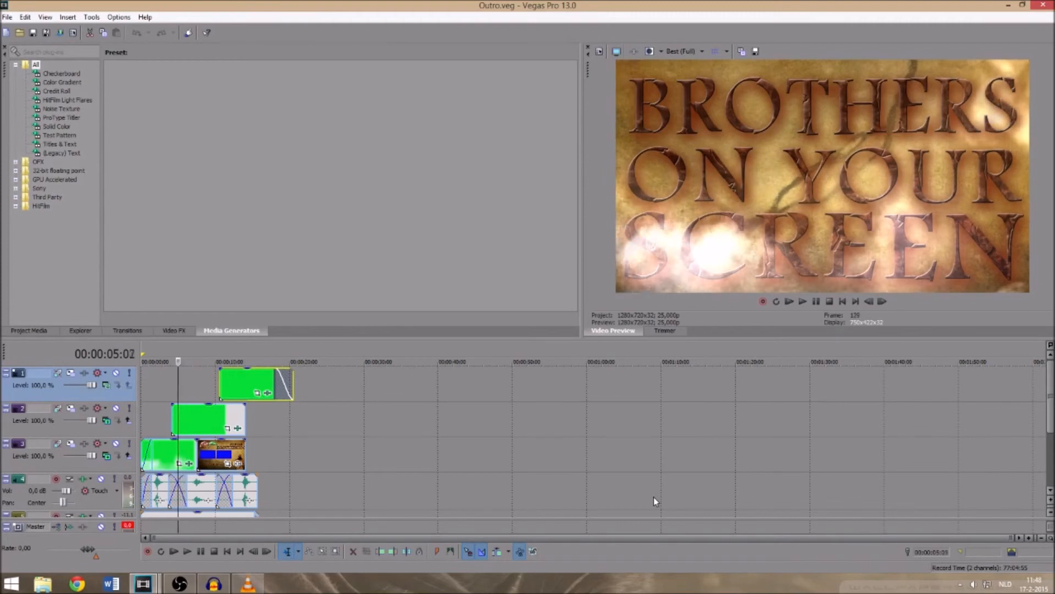
{"action": "key", "text": "Left"}
{"action": "key", "text": "Left"}
{"action": "key", "text": "Left"}
{"action": "key", "text": "Left"}
{"action": "key", "text": "Left"}
{"action": "key", "text": "Left"}
{"action": "key", "text": "Left"}
{"action": "key", "text": "Left"}
{"action": "key", "text": "Left"}
{"action": "key", "text": "Left"}
{"action": "key", "text": "Left"}
{"action": "key", "text": "Left"}
{"action": "key", "text": "Left"}
{"action": "key", "text": "Left"}
{"action": "key", "text": "Left"}
{"action": "key", "text": "Left"}
{"action": "key", "text": "Left"}
{"action": "key", "text": "Left"}
{"action": "key", "text": "Left"}
{"action": "key", "text": "Left"}
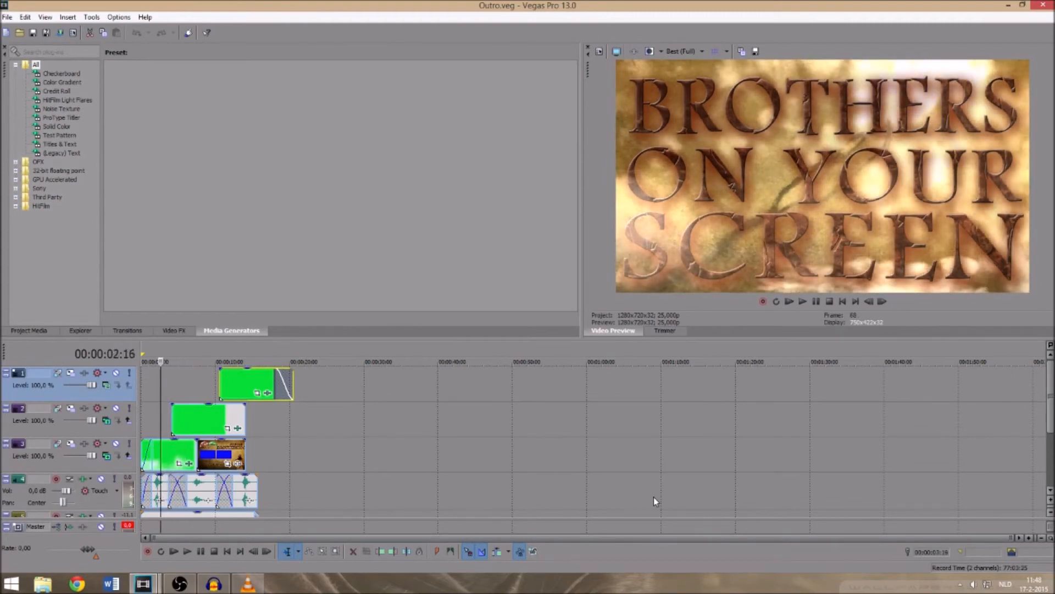
{"action": "key", "text": "Left"}
{"action": "key", "text": "Left"}
{"action": "key", "text": "Left"}
{"action": "key", "text": "Left"}
{"action": "key", "text": "Left"}
{"action": "key", "text": "Left"}
{"action": "key", "text": "Left"}
{"action": "key", "text": "Left"}
{"action": "key", "text": "Left"}
{"action": "key", "text": "Left"}
{"action": "key", "text": "Left"}
{"action": "key", "text": "Left"}
{"action": "key", "text": "Left"}
{"action": "key", "text": "Left"}
{"action": "key", "text": "Left"}
{"action": "key", "text": "Left"}
{"action": "key", "text": "Left"}
{"action": "key", "text": "Left"}
{"action": "key", "text": "Left"}
{"action": "key", "text": "Left"}
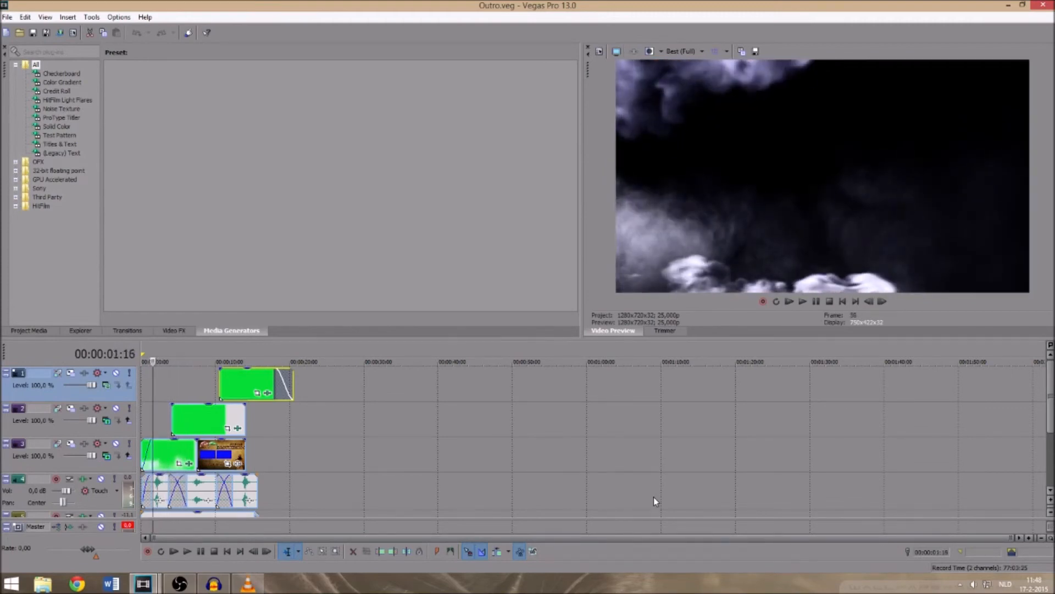
- Move the playback position forward to about 15 seconds, examining both title scenes and the closing smoke again
{"action": "key", "text": "Right"}
{"action": "key", "text": "Right"}
{"action": "key", "text": "Right"}
{"action": "key", "text": "Right"}
{"action": "key", "text": "Right"}
{"action": "key", "text": "Right"}
{"action": "key", "text": "Right"}
{"action": "key", "text": "Right"}
{"action": "key", "text": "Right"}
{"action": "key", "text": "Right"}
{"action": "key", "text": "Right"}
{"action": "key", "text": "Right"}
{"action": "key", "text": "Right"}
{"action": "key", "text": "Right"}
{"action": "key", "text": "Right"}
{"action": "key", "text": "Right"}
{"action": "key", "text": "Right"}
{"action": "key", "text": "Right"}
{"action": "key", "text": "Right"}
{"action": "key", "text": "Right"}
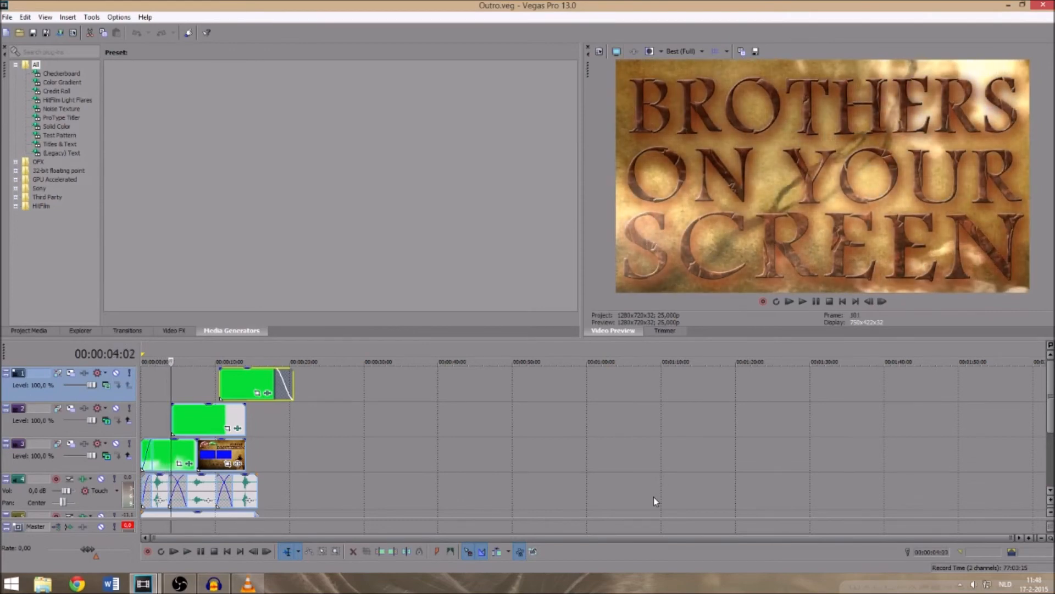
{"action": "key", "text": "Right"}
{"action": "key", "text": "Right"}
{"action": "key", "text": "Right"}
{"action": "key", "text": "Right"}
{"action": "key", "text": "Right"}
{"action": "key", "text": "Right"}
{"action": "key", "text": "Right"}
{"action": "key", "text": "Right"}
{"action": "key", "text": "Right"}
{"action": "key", "text": "Right"}
{"action": "key", "text": "Right"}
{"action": "key", "text": "Right"}
{"action": "key", "text": "Right"}
{"action": "key", "text": "Right"}
{"action": "key", "text": "Right"}
{"action": "key", "text": "Right"}
{"action": "key", "text": "Right"}
{"action": "key", "text": "Right"}
{"action": "key", "text": "Right"}
{"action": "key", "text": "Right"}
{"action": "key", "text": "Right"}
{"action": "key", "text": "Right"}
{"action": "key", "text": "Right"}
{"action": "key", "text": "Right"}
{"action": "key", "text": "Right"}
{"action": "key", "text": "Right"}
{"action": "key", "text": "Right"}
{"action": "key", "text": "Right"}
{"action": "key", "text": "Right"}
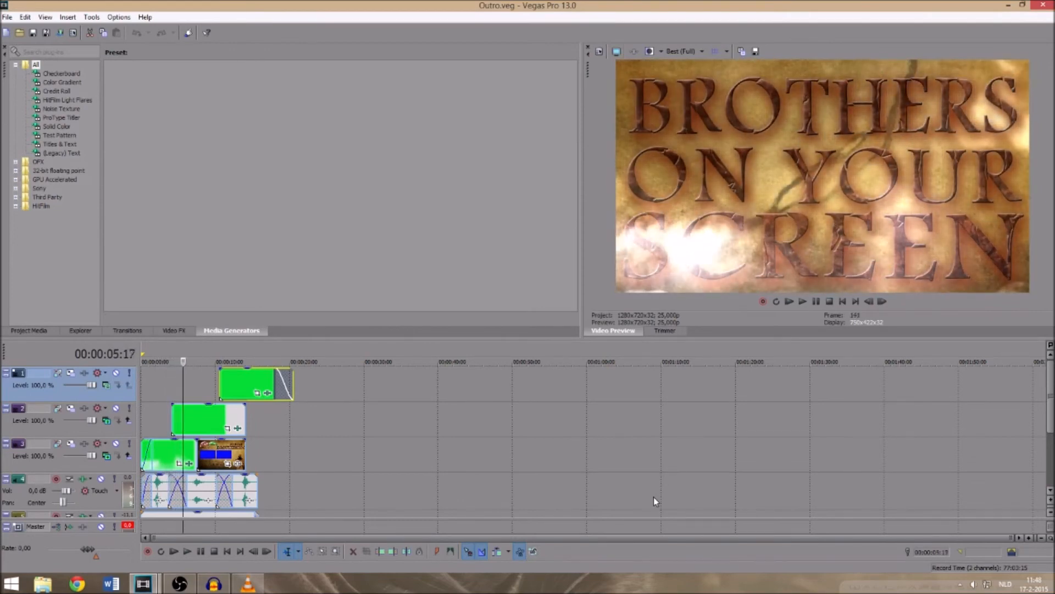
{"action": "key", "text": "Right"}
{"action": "key", "text": "Right"}
{"action": "key", "text": "Right"}
{"action": "key", "text": "Right"}
{"action": "key", "text": "Right"}
{"action": "key", "text": "Right"}
{"action": "key", "text": "Right"}
{"action": "key", "text": "Right"}
{"action": "key", "text": "Right"}
{"action": "key", "text": "Right"}
{"action": "key", "text": "Right"}
{"action": "key", "text": "Right"}
{"action": "key", "text": "Right"}
{"action": "key", "text": "Right"}
{"action": "key", "text": "Right"}
{"action": "key", "text": "Right"}
{"action": "key", "text": "Right"}
{"action": "key", "text": "Right"}
{"action": "key", "text": "Right"}
{"action": "key", "text": "Right"}
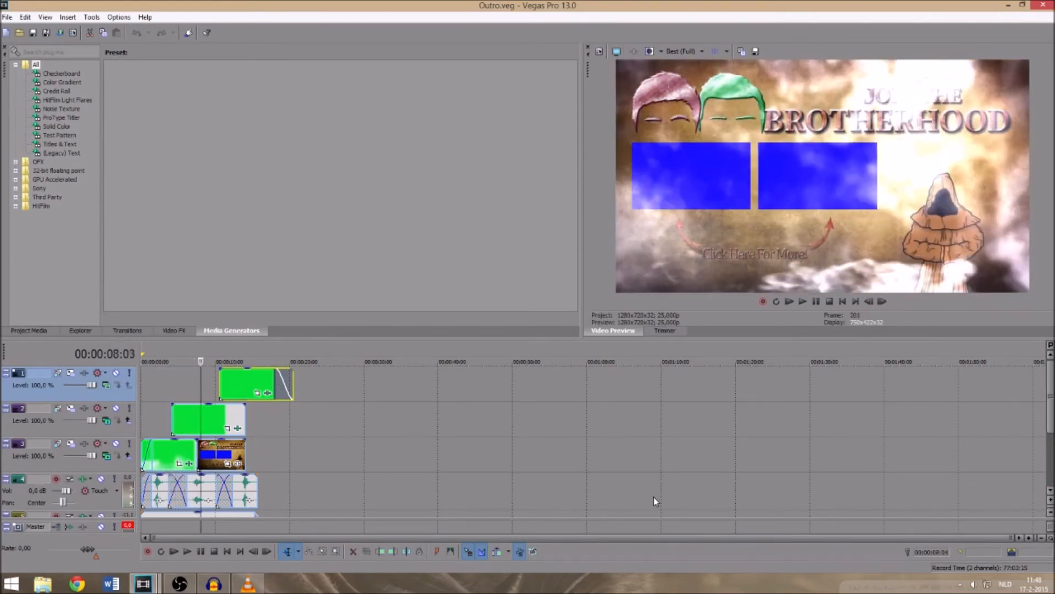
{"action": "key", "text": "Right"}
{"action": "key", "text": "Right"}
{"action": "key", "text": "Right"}
{"action": "key", "text": "Right"}
{"action": "key", "text": "Right"}
{"action": "key", "text": "Right"}
{"action": "key", "text": "Right"}
{"action": "key", "text": "Right"}
{"action": "key", "text": "Right"}
{"action": "key", "text": "Right"}
{"action": "key", "text": "Right"}
{"action": "key", "text": "Right"}
{"action": "key", "text": "Right"}
{"action": "key", "text": "Right"}
{"action": "key", "text": "Right"}
{"action": "key", "text": "Right"}
{"action": "key", "text": "Right"}
{"action": "key", "text": "Right"}
{"action": "key", "text": "Right"}
{"action": "key", "text": "Right"}
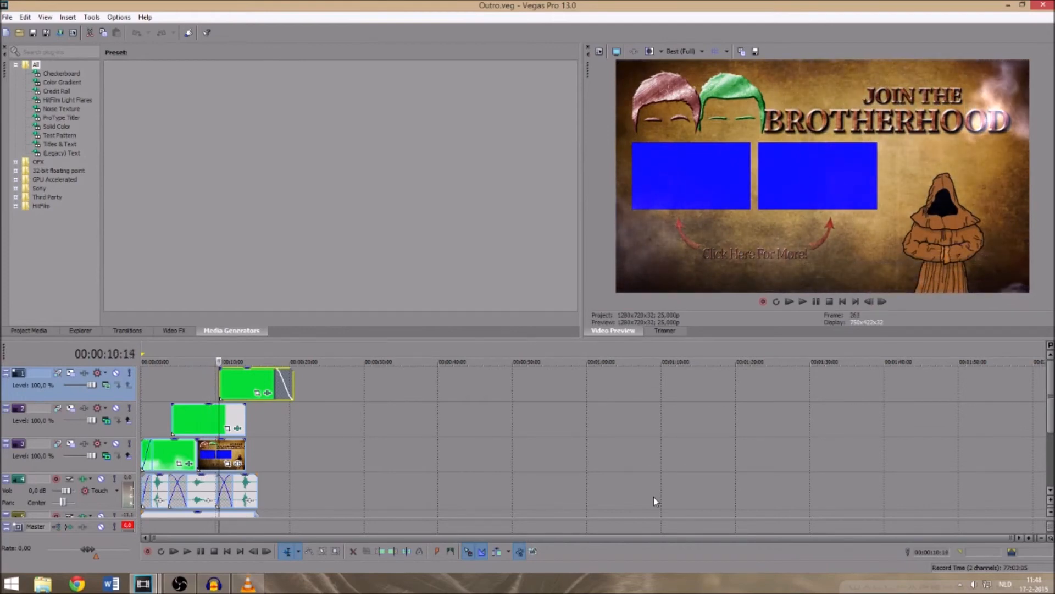
{"action": "key", "text": "Right"}
{"action": "key", "text": "Right"}
{"action": "key", "text": "Right"}
{"action": "key", "text": "Right"}
{"action": "key", "text": "Right"}
{"action": "key", "text": "Right"}
{"action": "key", "text": "Right"}
{"action": "key", "text": "Right"}
{"action": "key", "text": "Right"}
{"action": "key", "text": "Right"}
{"action": "key", "text": "Right"}
{"action": "key", "text": "Right"}
{"action": "key", "text": "Right"}
{"action": "key", "text": "Right"}
{"action": "key", "text": "Right"}
{"action": "key", "text": "Right"}
{"action": "key", "text": "Right"}
{"action": "key", "text": "Right"}
{"action": "key", "text": "Right"}
{"action": "key", "text": "Right"}
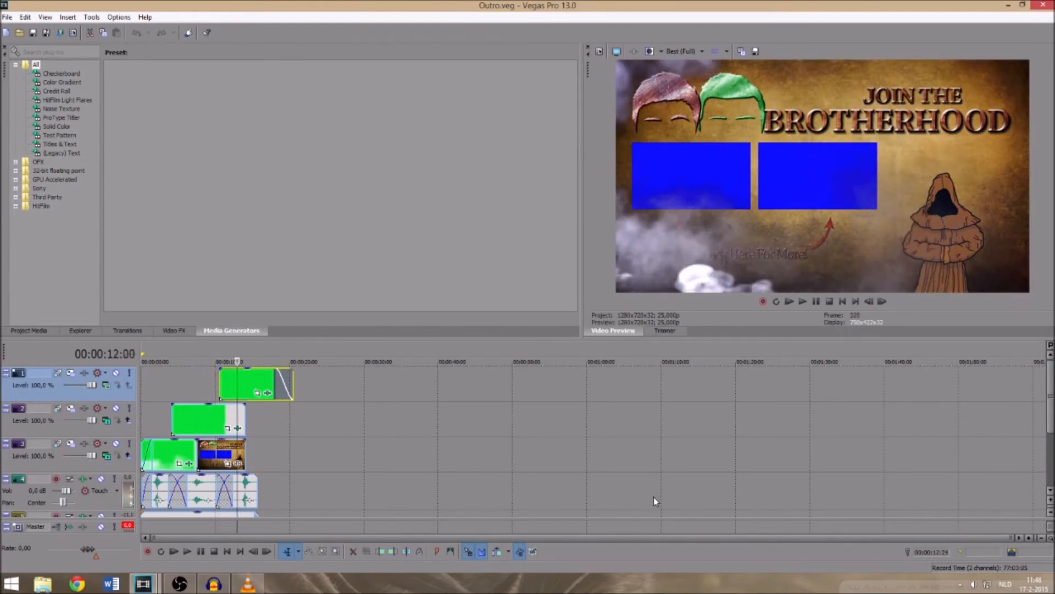
{"action": "key", "text": "Right"}
{"action": "key", "text": "Right"}
{"action": "key", "text": "Right"}
{"action": "key", "text": "Right"}
{"action": "key", "text": "Right"}
{"action": "key", "text": "Right"}
{"action": "key", "text": "Right"}
{"action": "key", "text": "Right"}
{"action": "key", "text": "Right"}
{"action": "key", "text": "Right"}
{"action": "key", "text": "Right"}
{"action": "key", "text": "Right"}
{"action": "key", "text": "Right"}
{"action": "key", "text": "Right"}
{"action": "key", "text": "Right"}
{"action": "key", "text": "Right"}
{"action": "key", "text": "Right"}
{"action": "key", "text": "Right"}
{"action": "key", "text": "Right"}
{"action": "key", "text": "Right"}
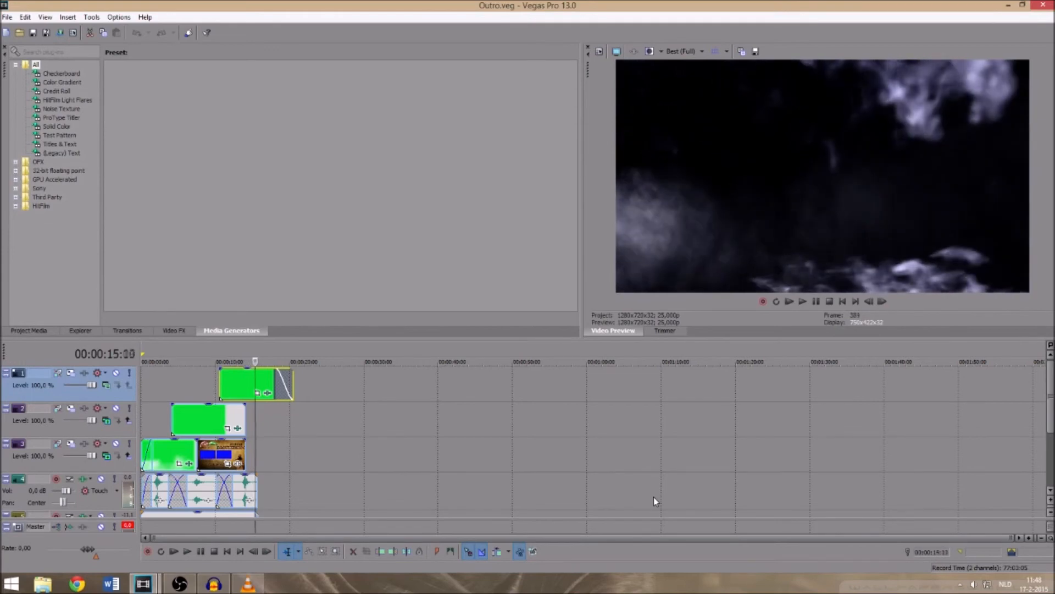